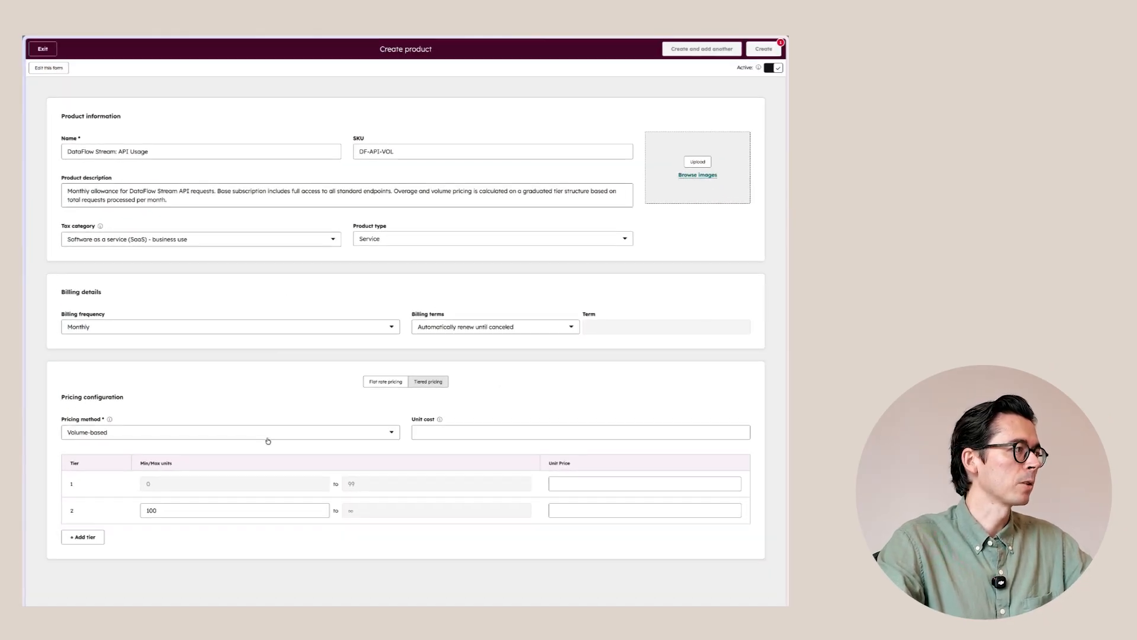
Step: Set the pricing method to Graduated and start the second tier at 10,000 units
{"action": "left_click", "coordinate": [262, 434]}
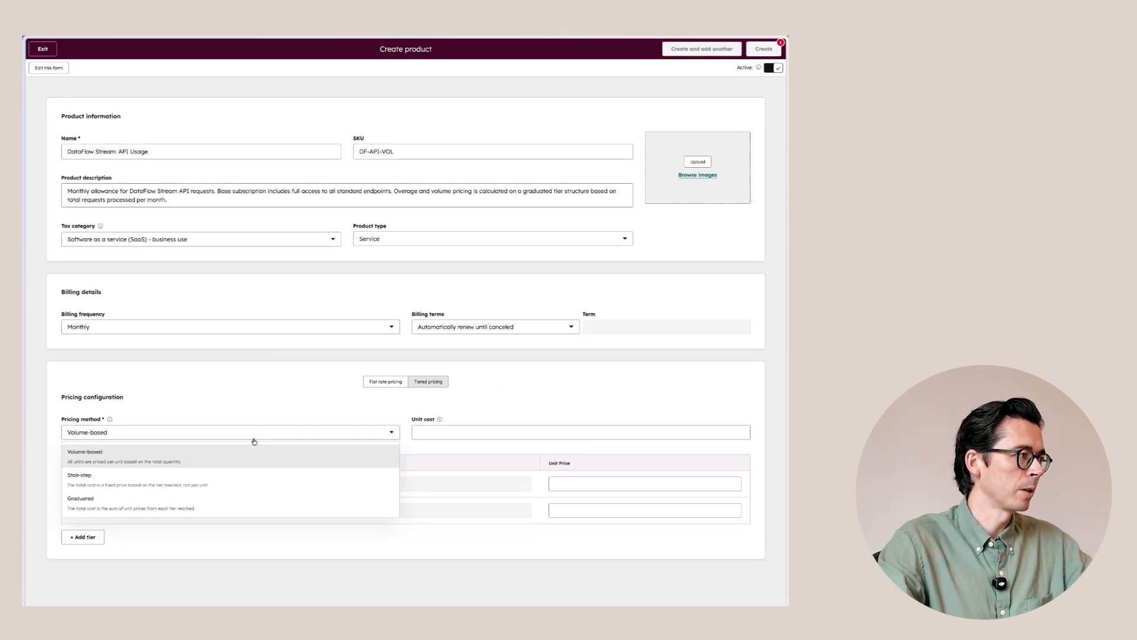
{"action": "left_click", "coordinate": [157, 503]}
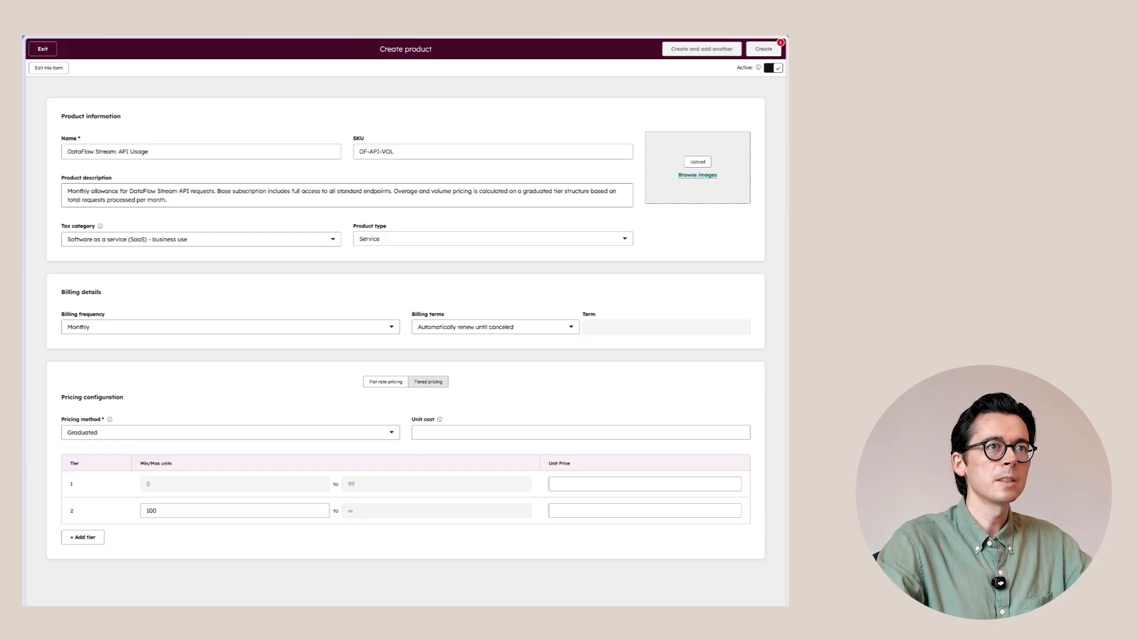
{"action": "double_click", "coordinate": [189, 514]}
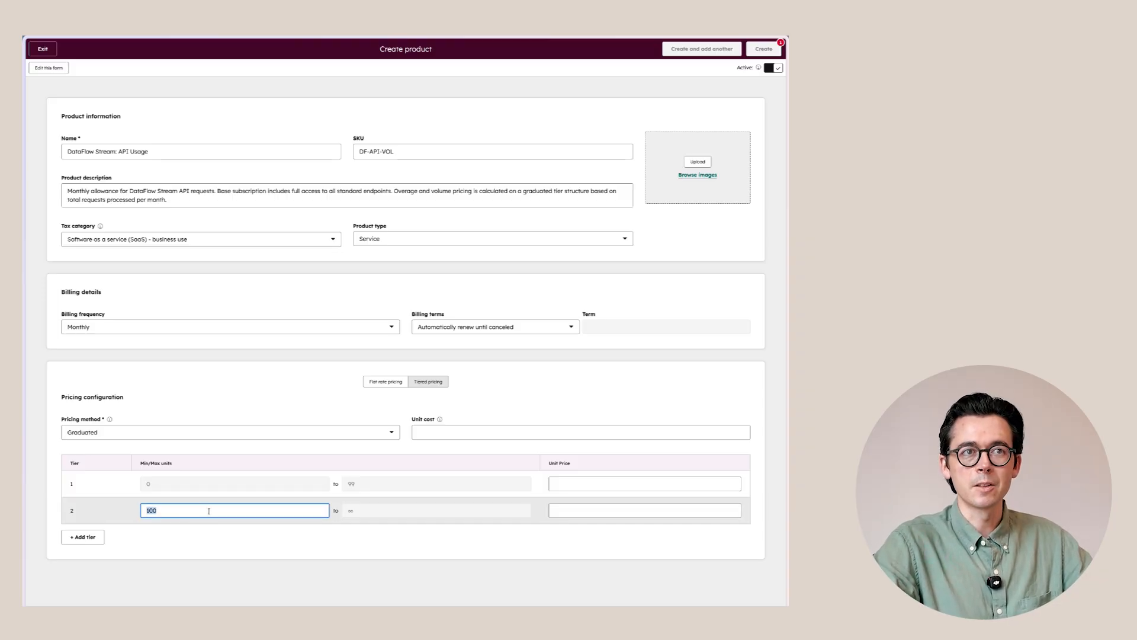
{"action": "type", "text": "10"}
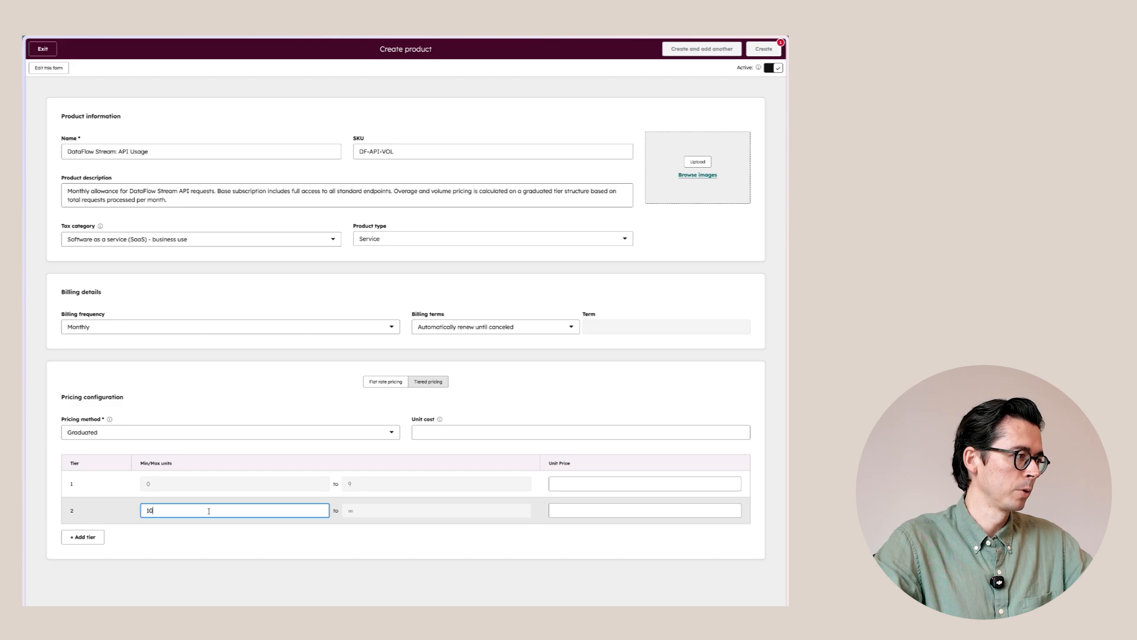
{"action": "left_click", "coordinate": [260, 543]}
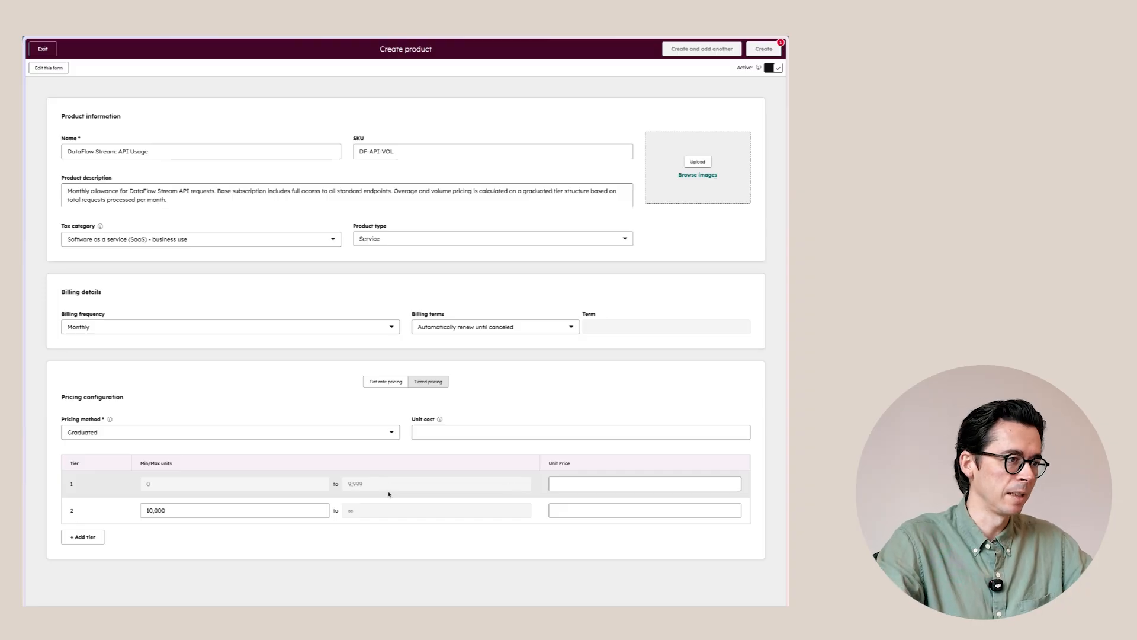
Step: Set the unit price to $0.05 for tier 1 and $0.04 for tier 2
{"action": "left_click", "coordinate": [560, 484]}
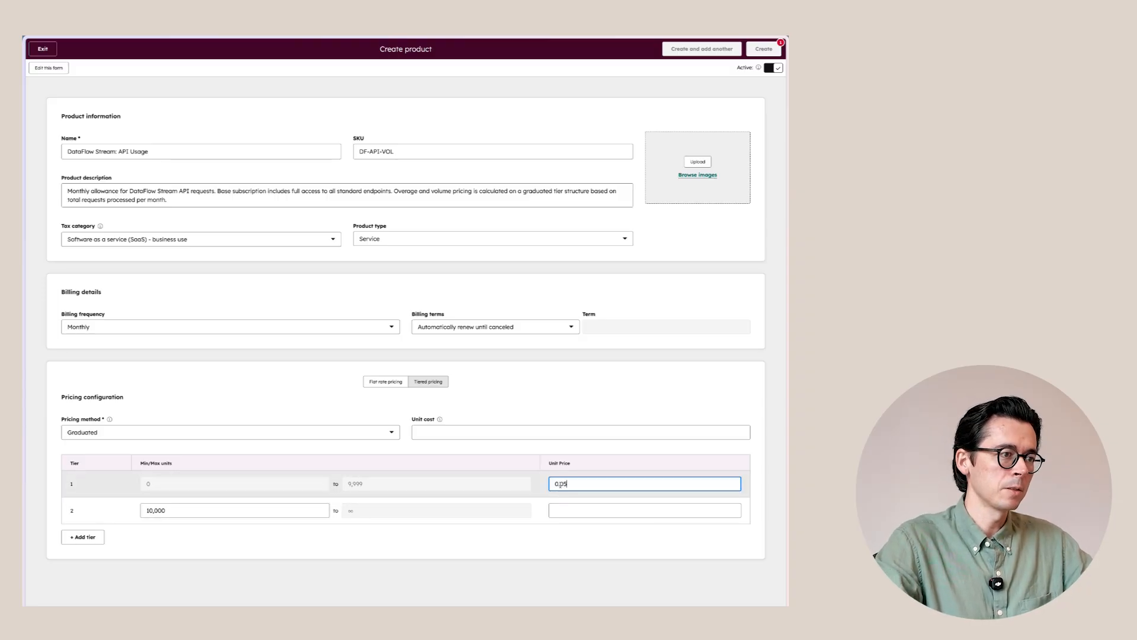
{"action": "left_click", "coordinate": [577, 510]}
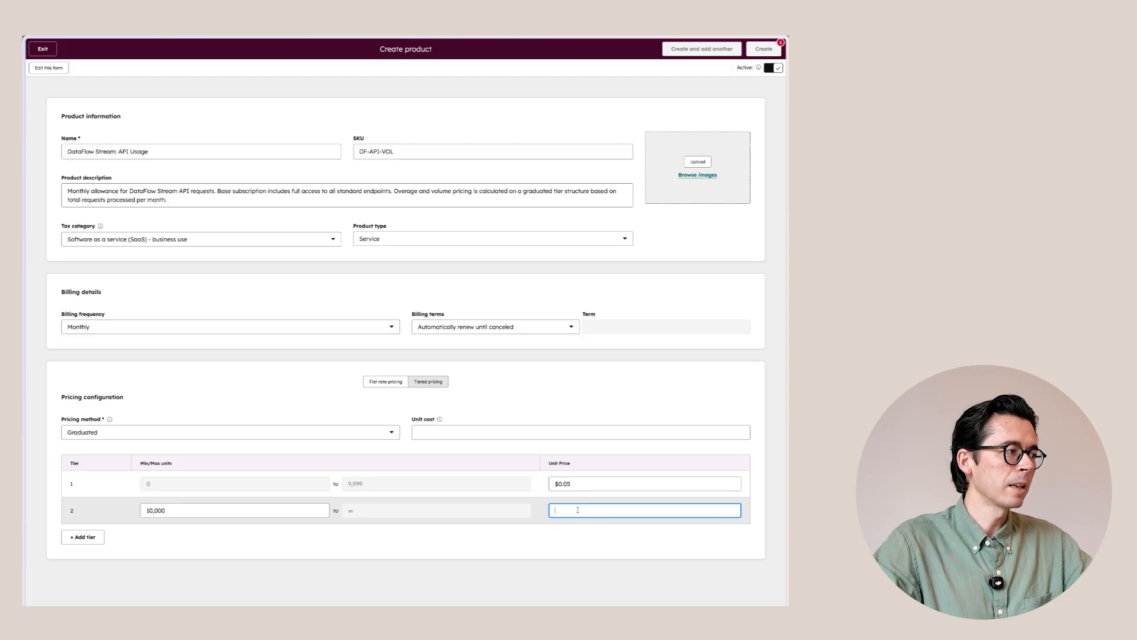
{"action": "type", "text": "0.0"}
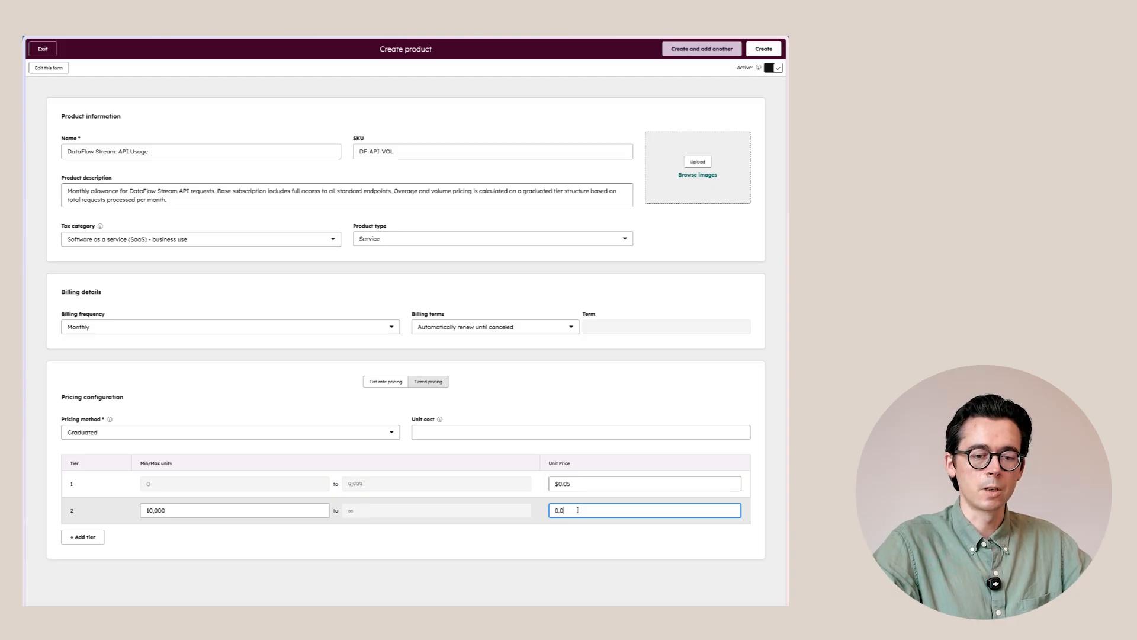
{"action": "type", "text": "4"}
Step: Add a third tier starting at 50,000 units with a unit price of $0.02
{"action": "left_click", "coordinate": [83, 536]}
{"action": "double_click", "coordinate": [164, 531]}
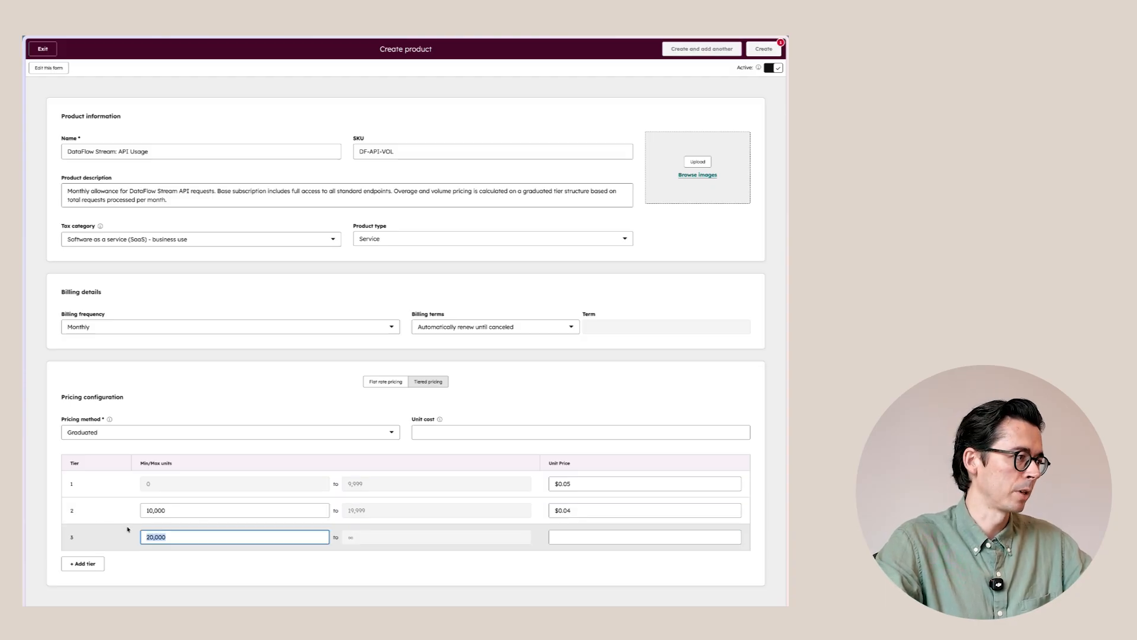
{"action": "type", "text": "50,"}
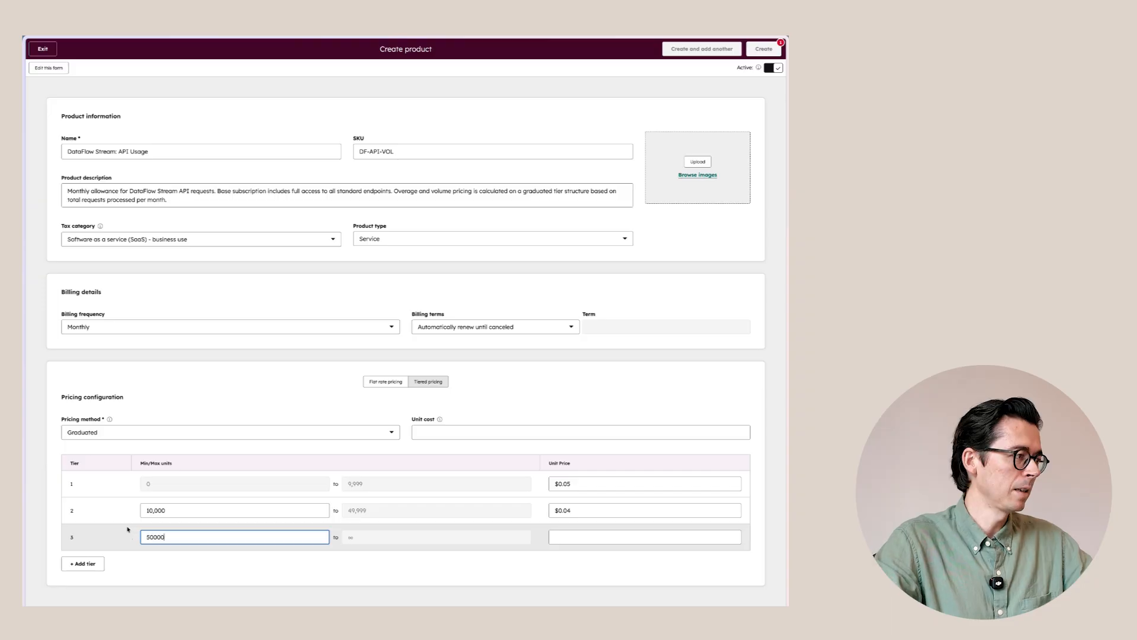
{"action": "type", "text": "000"}
{"action": "left_click", "coordinate": [613, 540]}
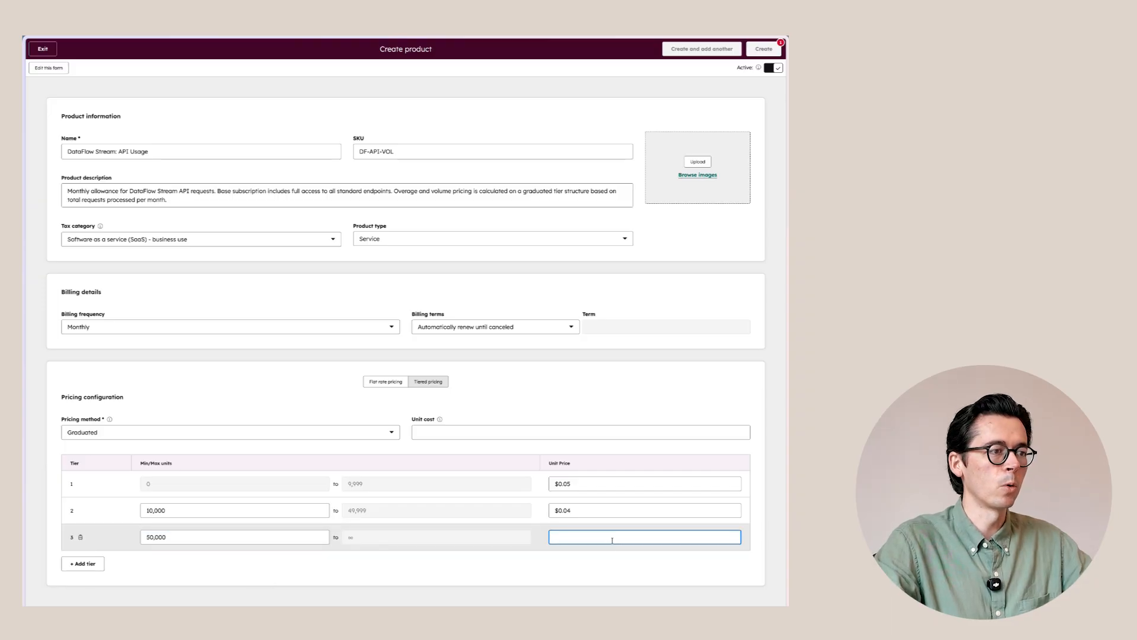
{"action": "type", "text": "0.02"}
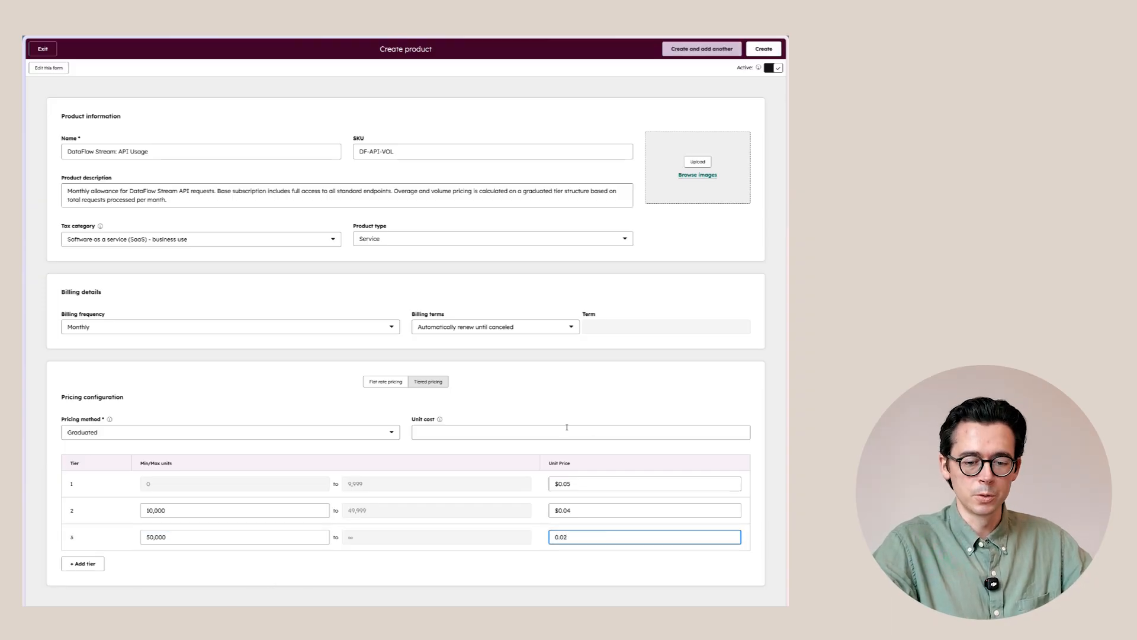
{"action": "left_click", "coordinate": [546, 452]}
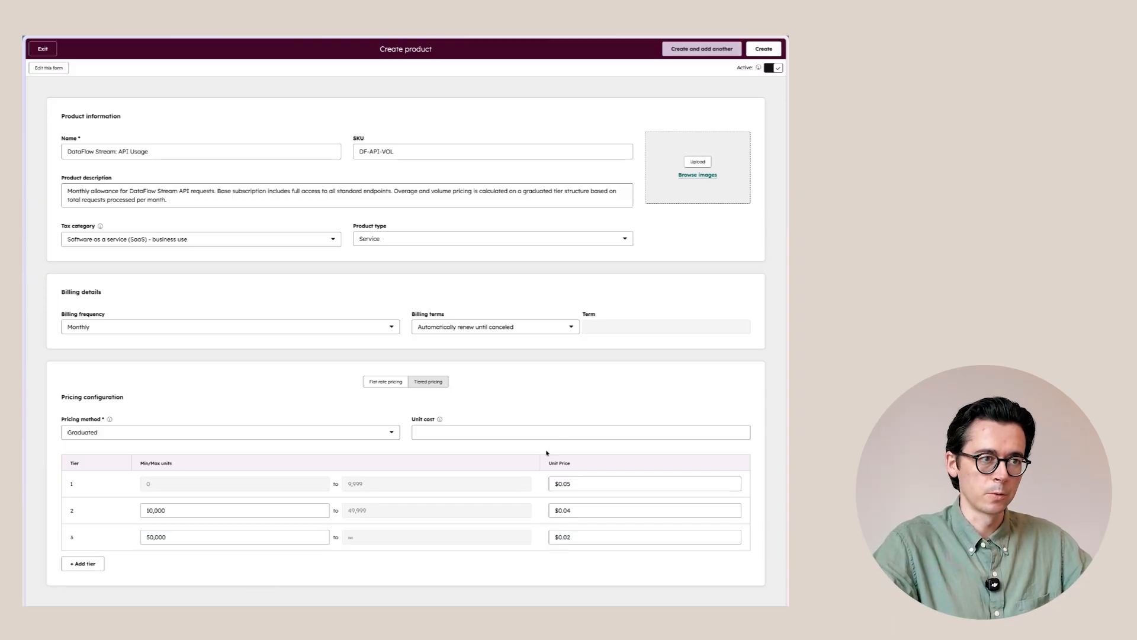
Step: Set the product's unit cost to 0 and create the product
{"action": "left_click", "coordinate": [439, 432]}
{"action": "type", "text": "0"}
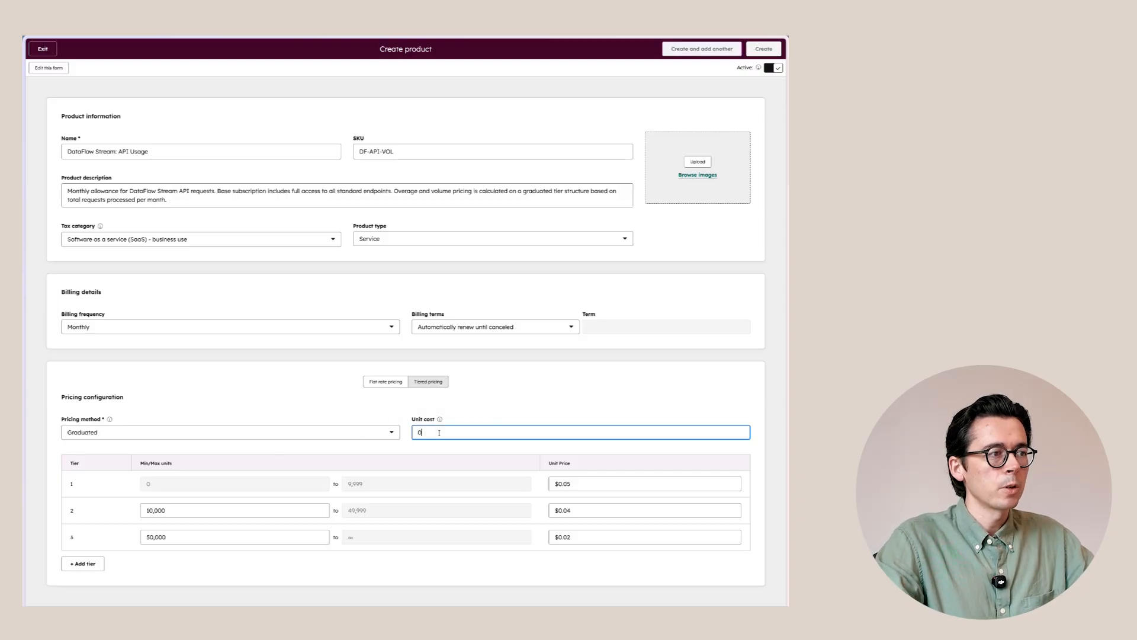
{"action": "left_click", "coordinate": [491, 413]}
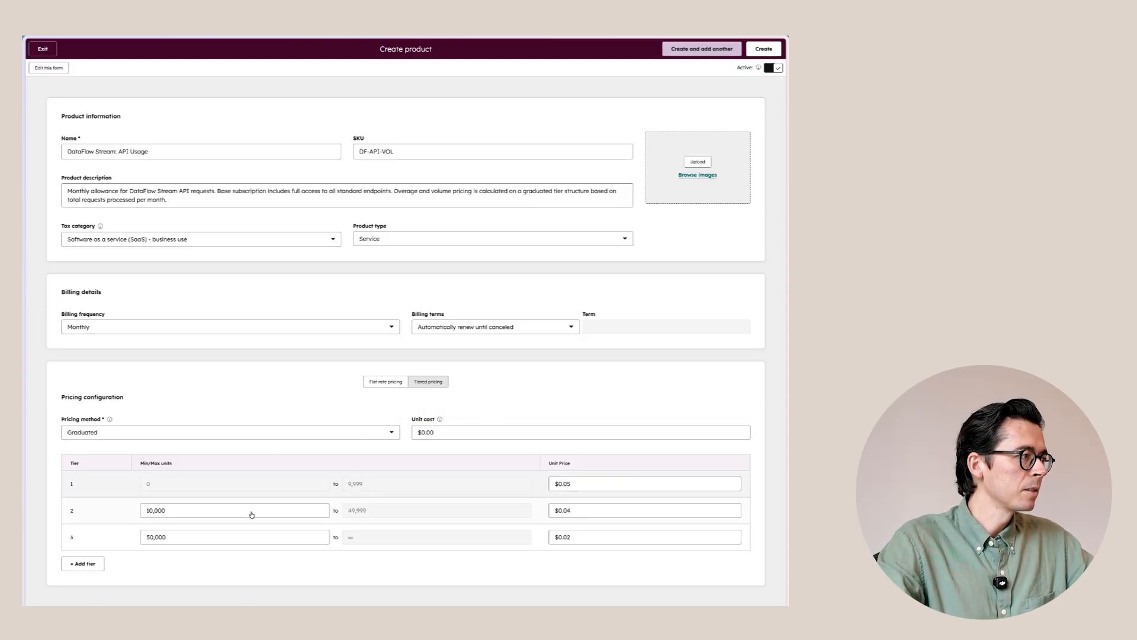
{"action": "left_click", "coordinate": [766, 50]}
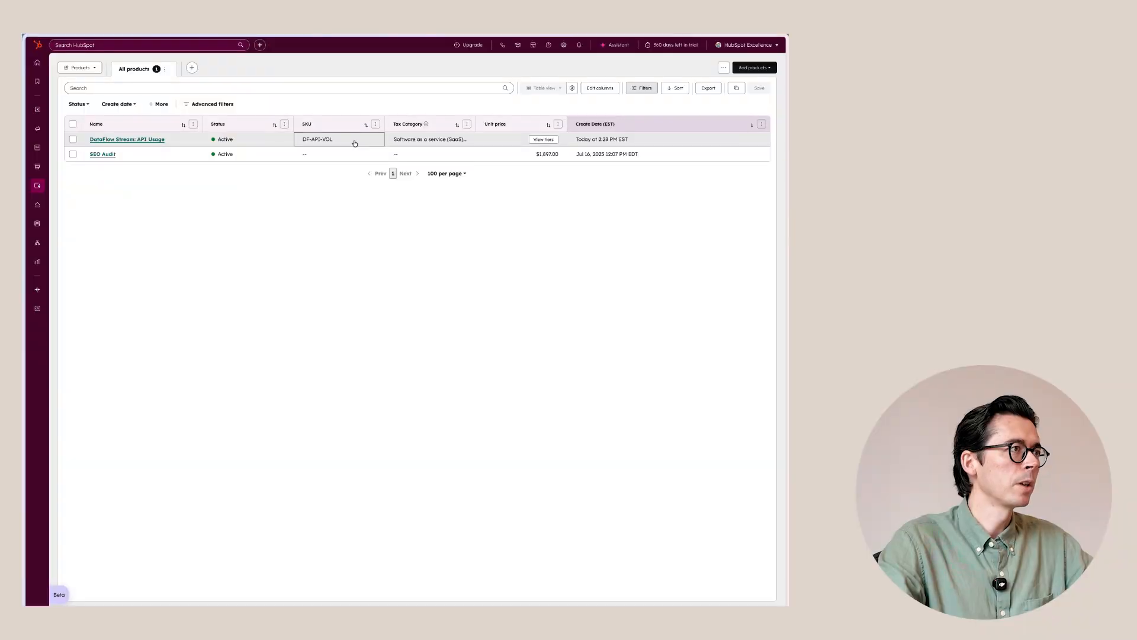
Step: Review the price tiers of DataFlow Stream: API Usage in the product list and close the overview
{"action": "left_click", "coordinate": [543, 139]}
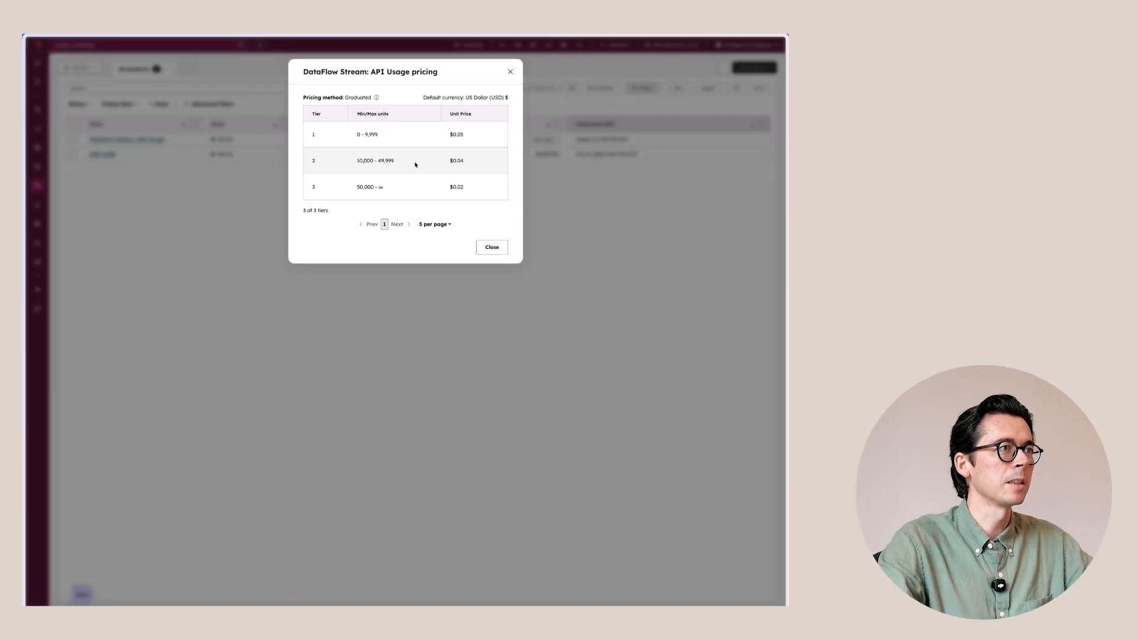
{"action": "left_click", "coordinate": [510, 71]}
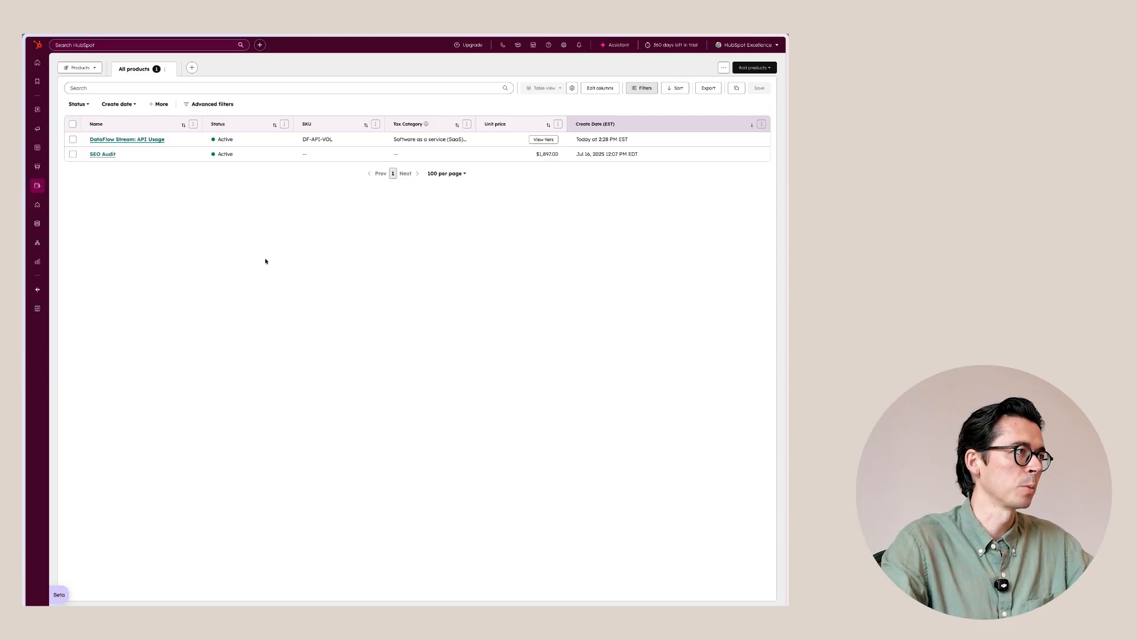
Step: Search the CRM for the customer by name and open the matching company record
{"action": "mouse_move", "coordinate": [37, 130]}
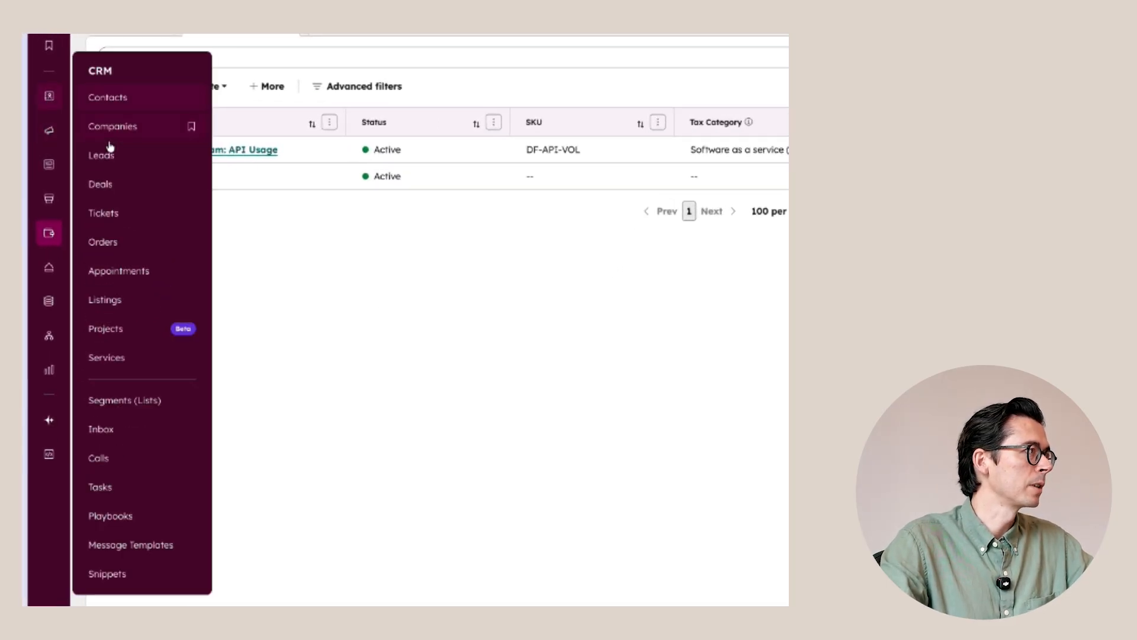
{"action": "left_click", "coordinate": [102, 182]}
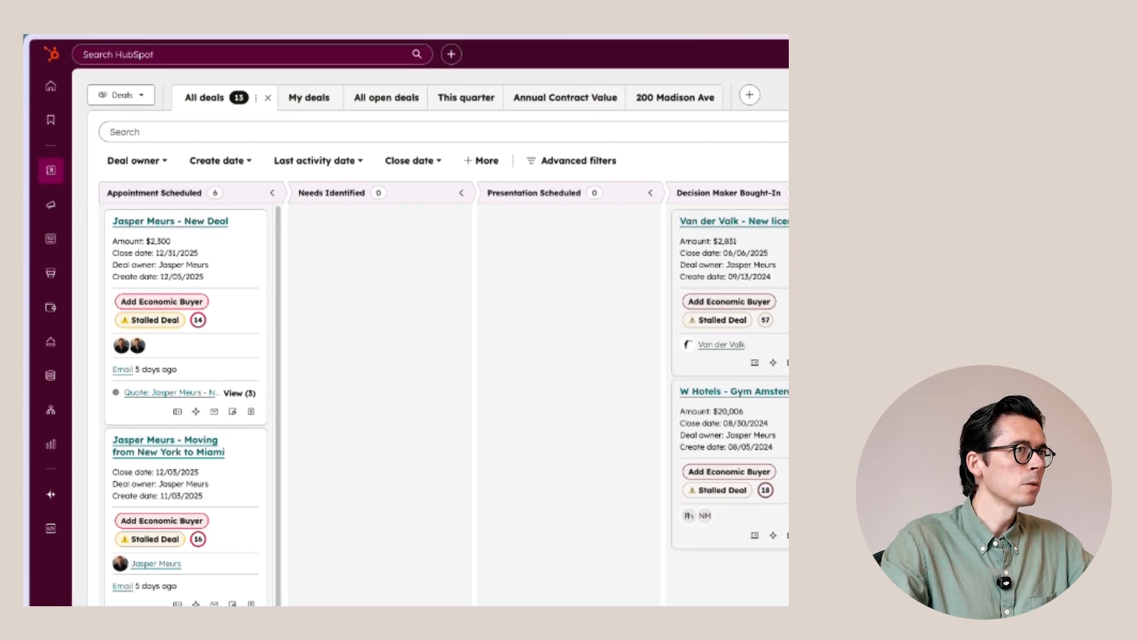
{"action": "left_click", "coordinate": [224, 53]}
{"action": "type", "text": "jasper M"}
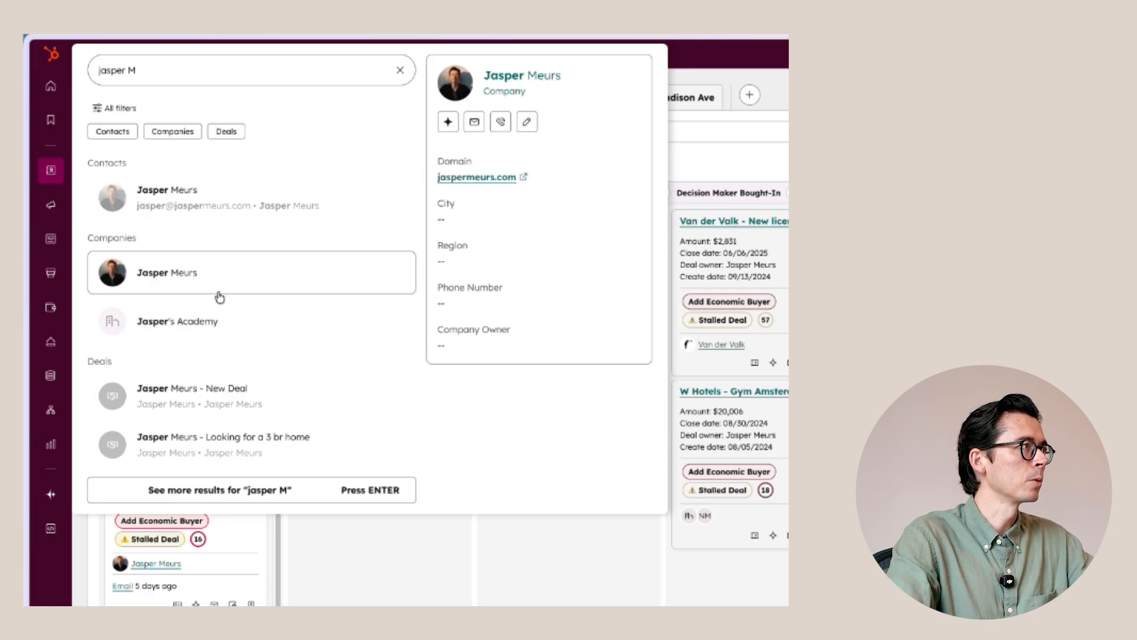
{"action": "left_click", "coordinate": [214, 280]}
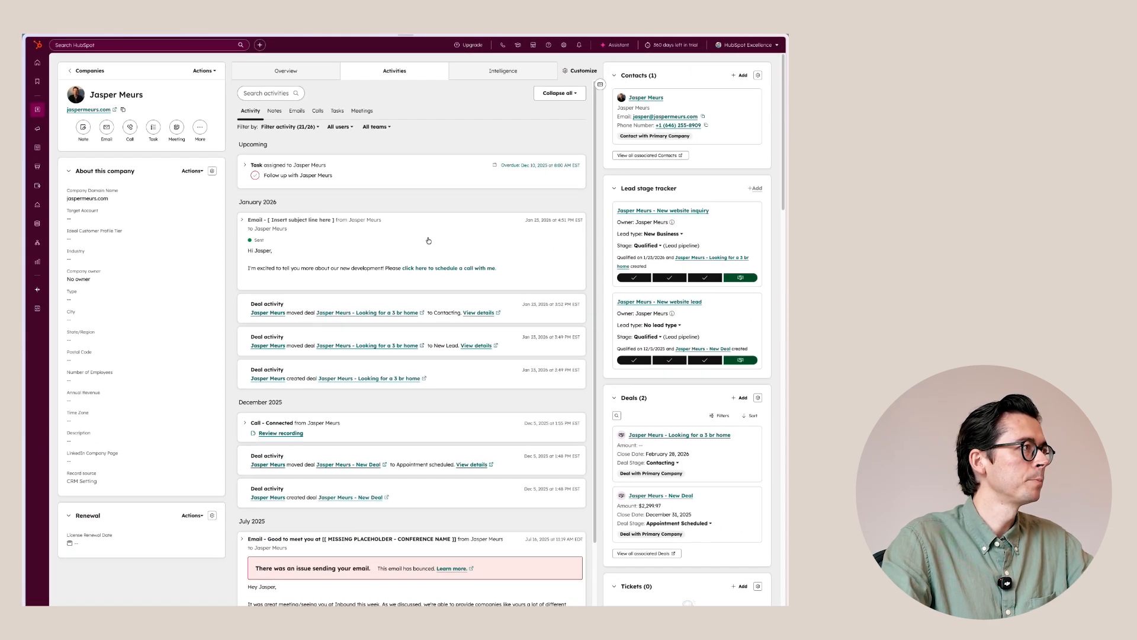
Step: Start a new deal from the company record, ending its name with "API License", and assign it to the Sales Pipeline
{"action": "left_click", "coordinate": [745, 398]}
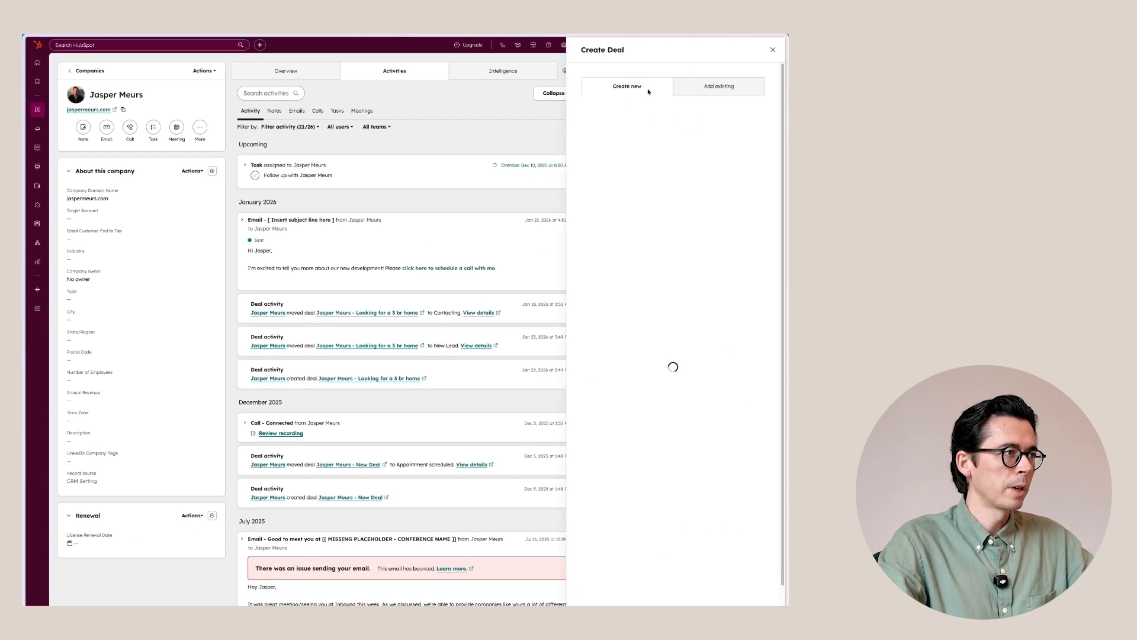
{"action": "left_click_drag", "start_coordinate": [521, 204], "coordinate": [612, 205]}
{"action": "type", "text": "A"}
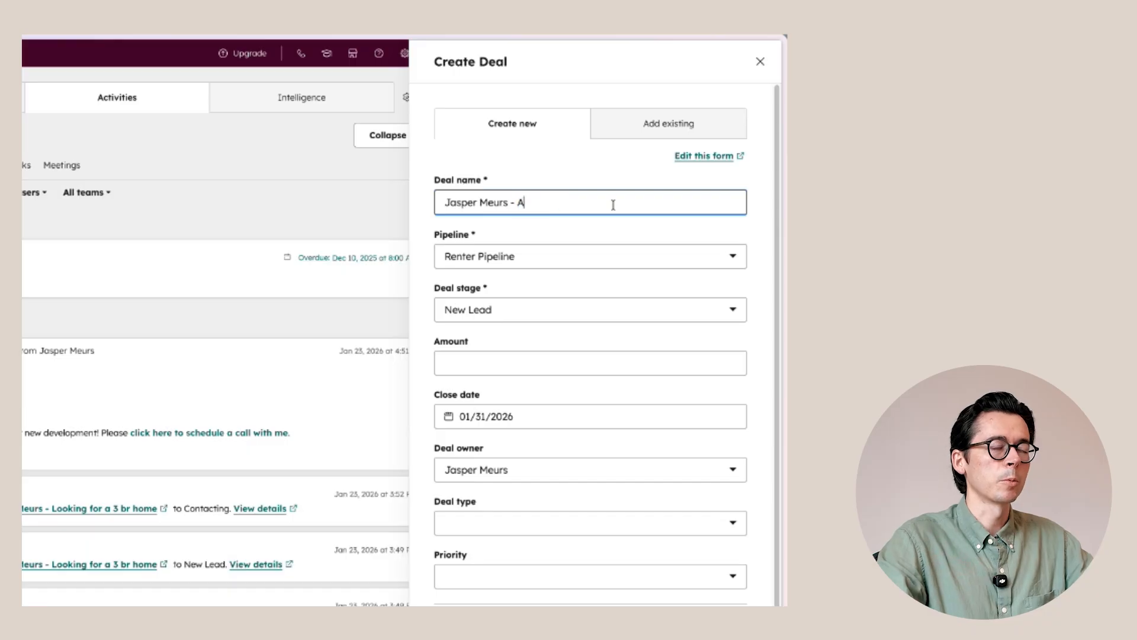
{"action": "type", "text": "PI License"}
{"action": "left_click", "coordinate": [542, 260]}
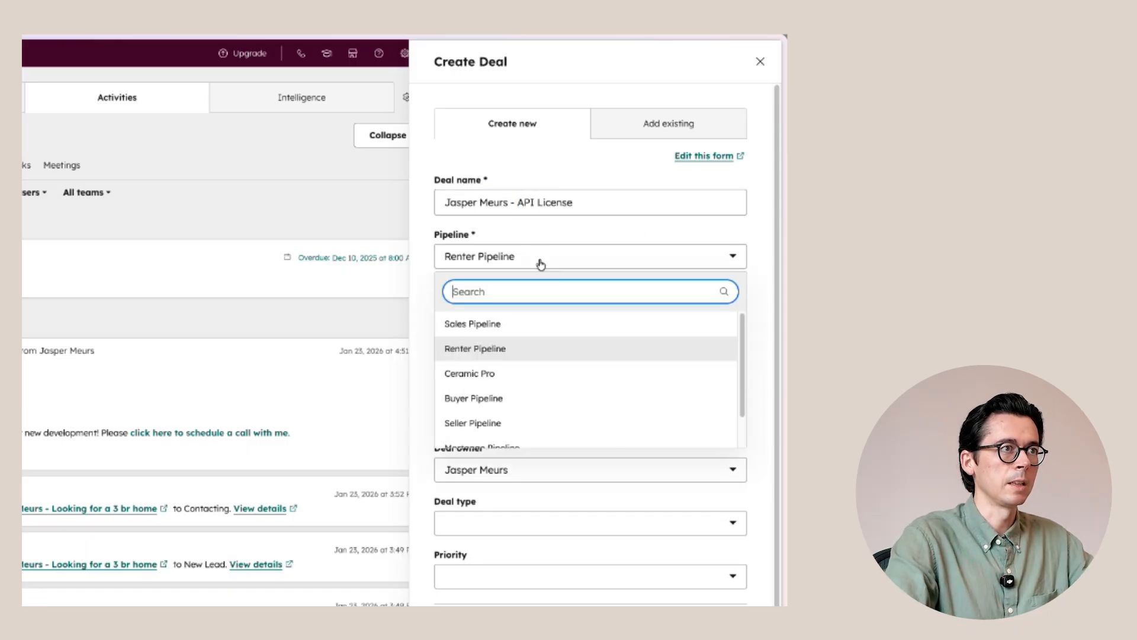
{"action": "left_click", "coordinate": [525, 315]}
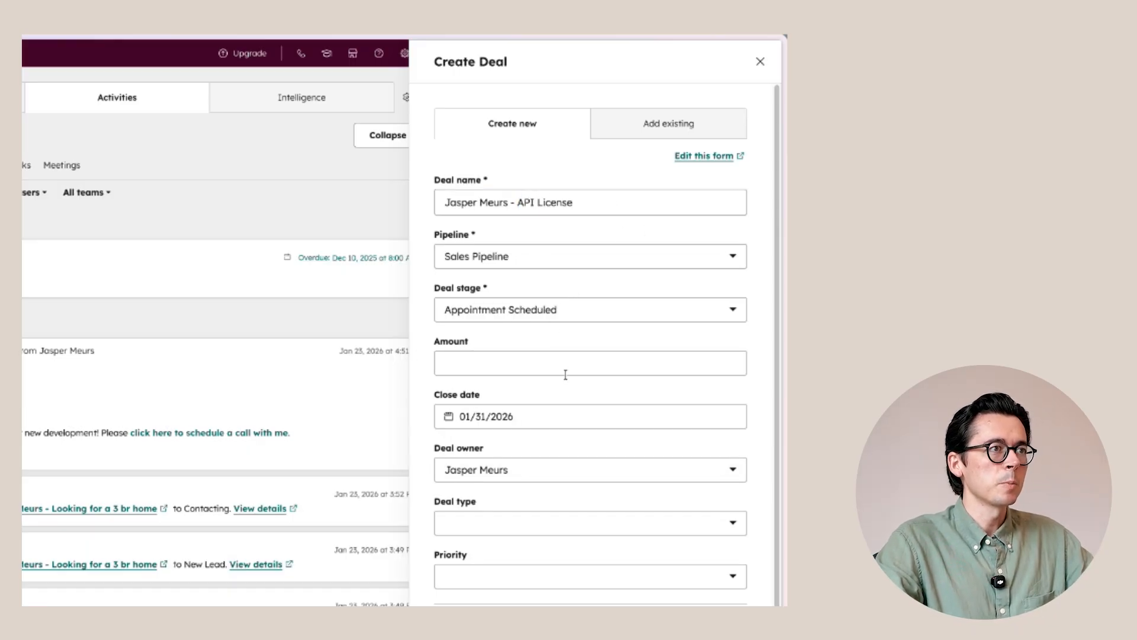
Step: Associate the customer's contact with the deal under the label Economic Buyer and create the deal
{"action": "scroll", "coordinate": [563, 373], "scroll_direction": "down", "scroll_amount": 8}
{"action": "left_click", "coordinate": [533, 151]}
{"action": "type", "text": "Jasper"}
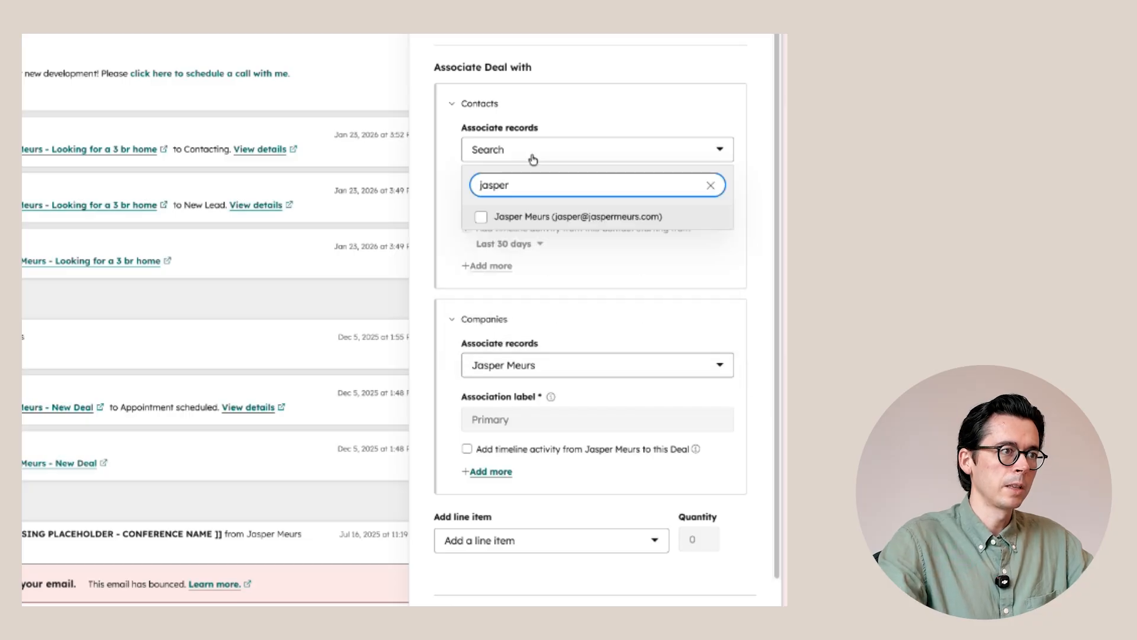
{"action": "left_click", "coordinate": [495, 217]}
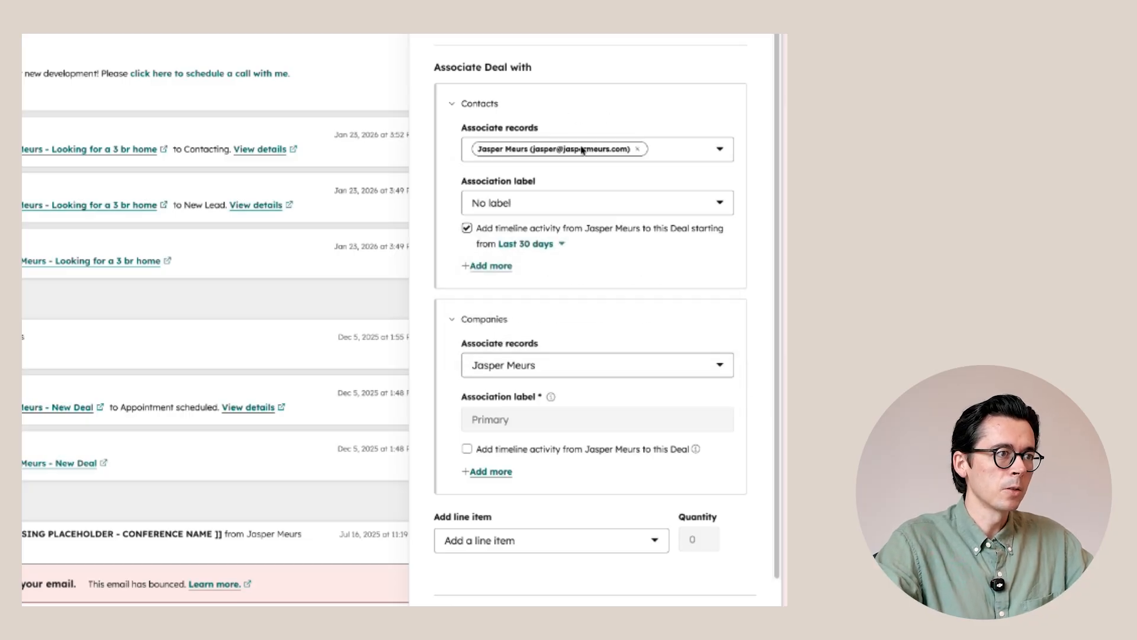
{"action": "left_click", "coordinate": [548, 201]}
{"action": "left_click", "coordinate": [533, 310]}
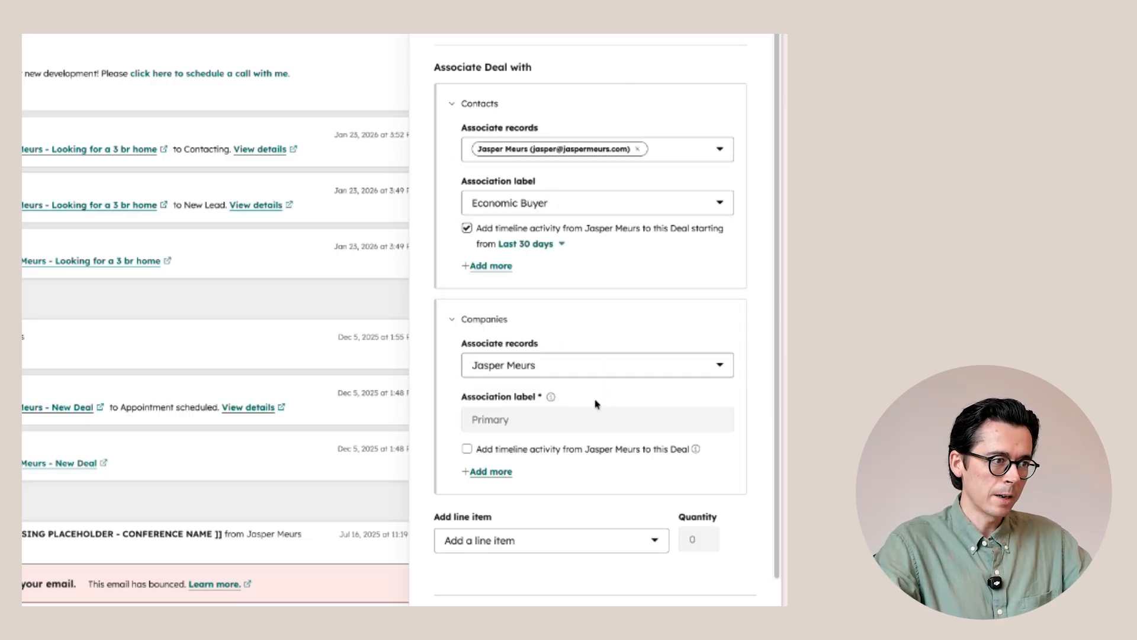
{"action": "scroll", "coordinate": [568, 89], "scroll_direction": "up", "scroll_amount": 3}
{"action": "scroll", "coordinate": [592, 279], "scroll_direction": "down", "scroll_amount": 3}
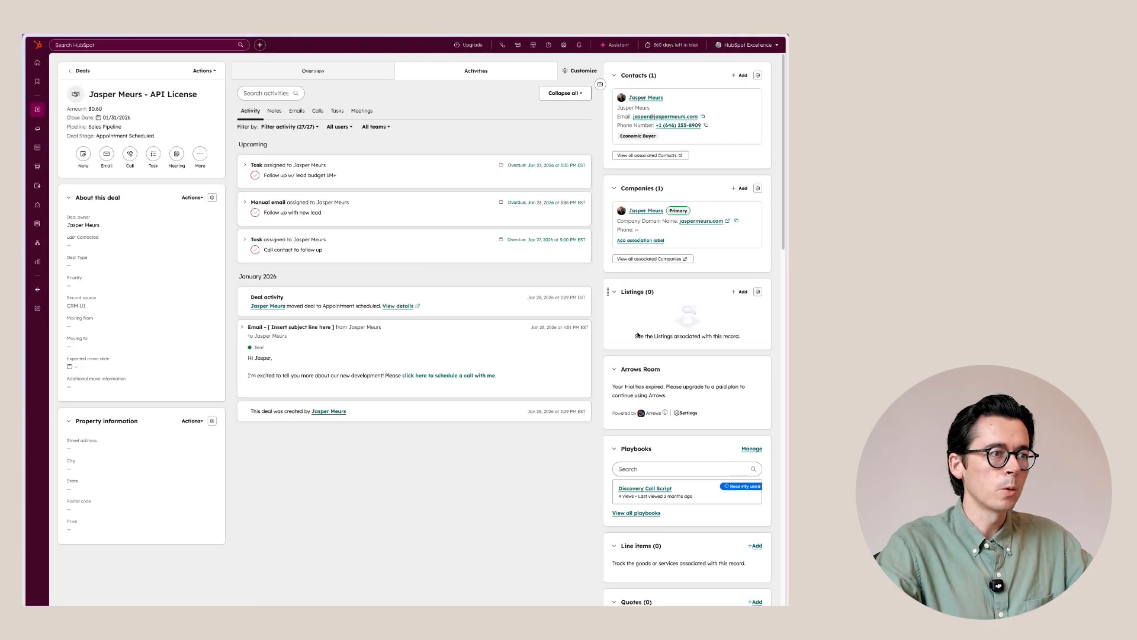
Step: Add DataFlow Stream: API Usage from the product library as a line item on the API License deal
{"action": "scroll", "coordinate": [695, 371], "scroll_direction": "down", "scroll_amount": 4}
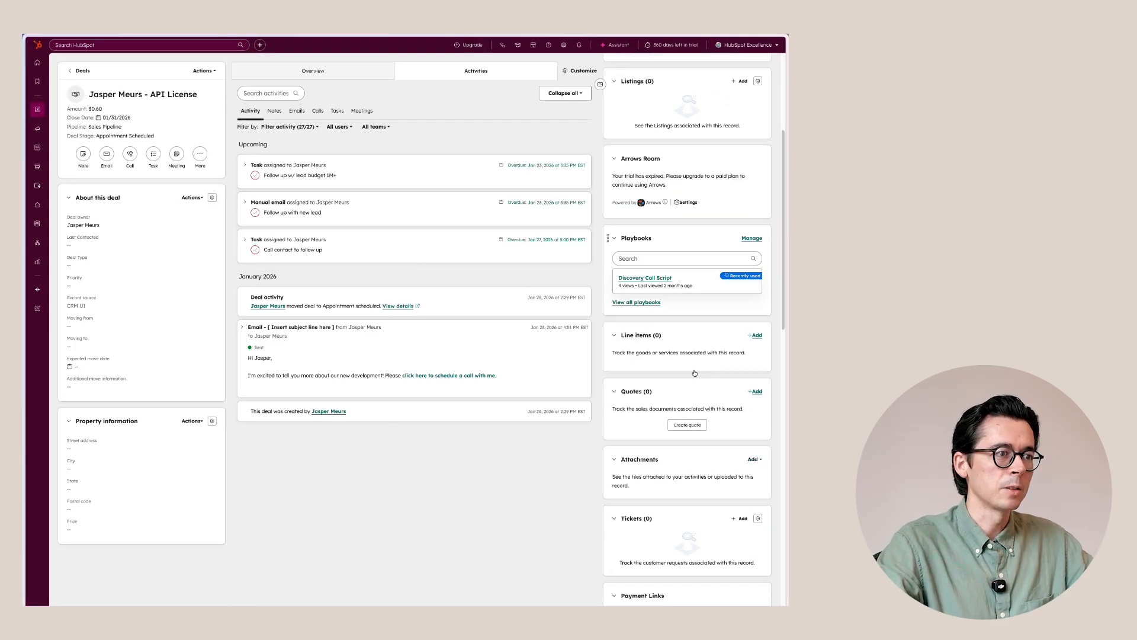
{"action": "left_click", "coordinate": [756, 336]}
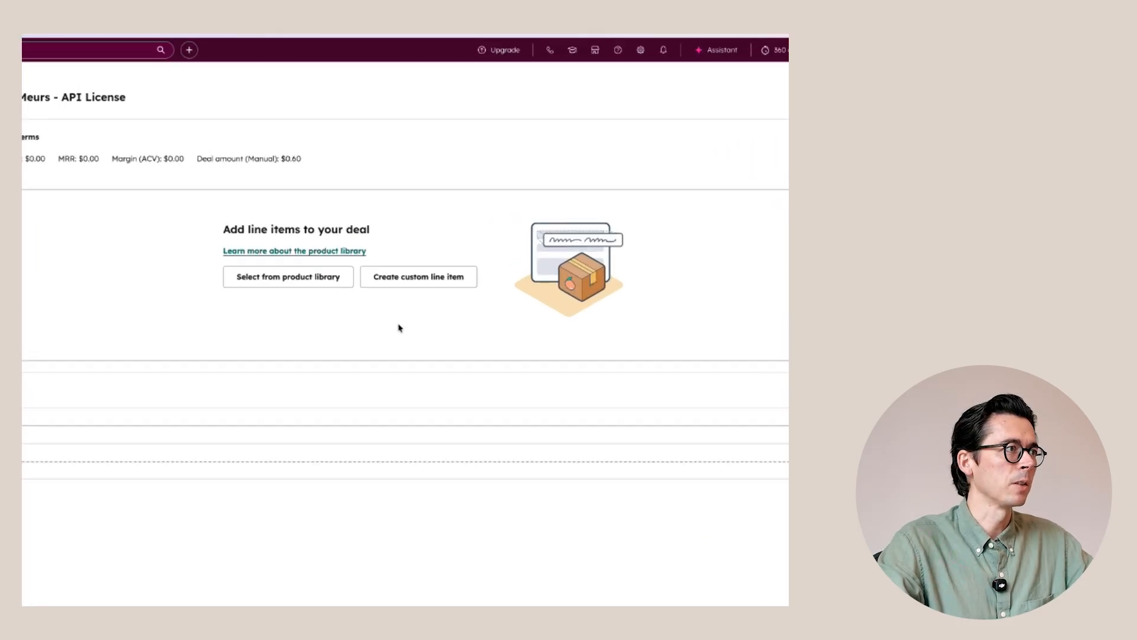
{"action": "left_click", "coordinate": [229, 333]}
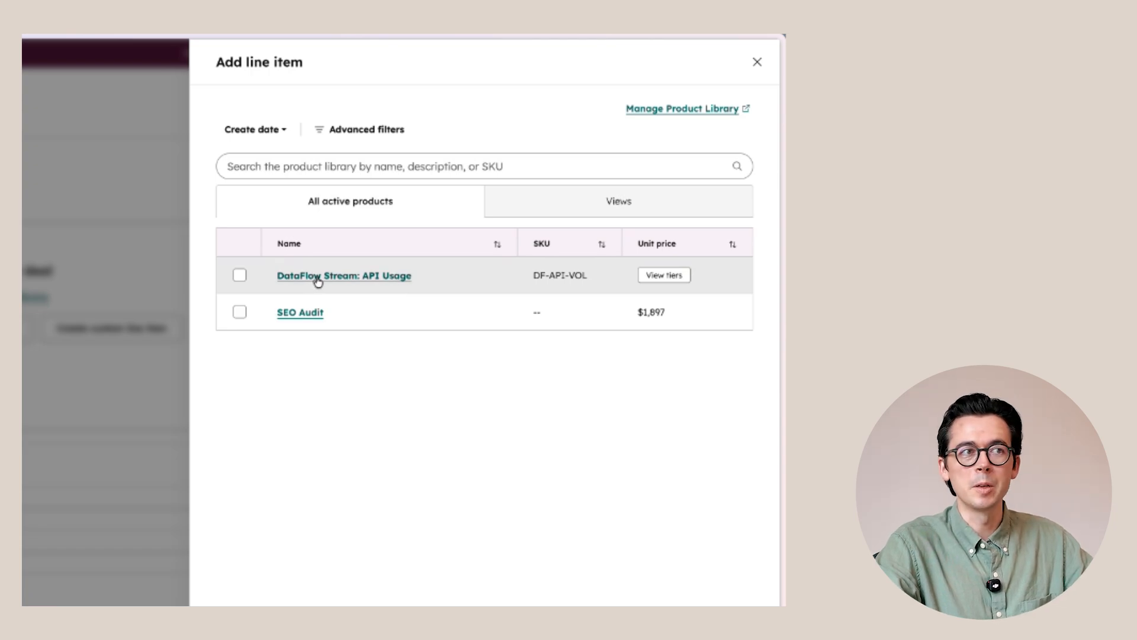
{"action": "left_click", "coordinate": [318, 281]}
{"action": "left_click", "coordinate": [481, 591]}
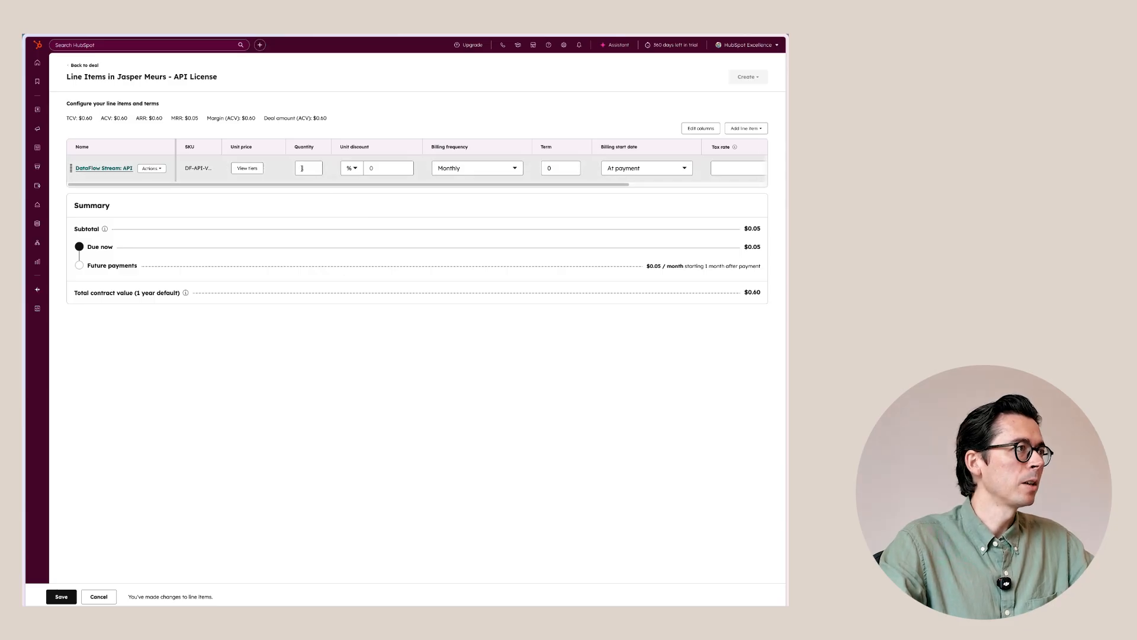
Step: Open the line item's pricing tiers and set the quantity to 15000 to examine the price breakdown
{"action": "left_click", "coordinate": [247, 168]}
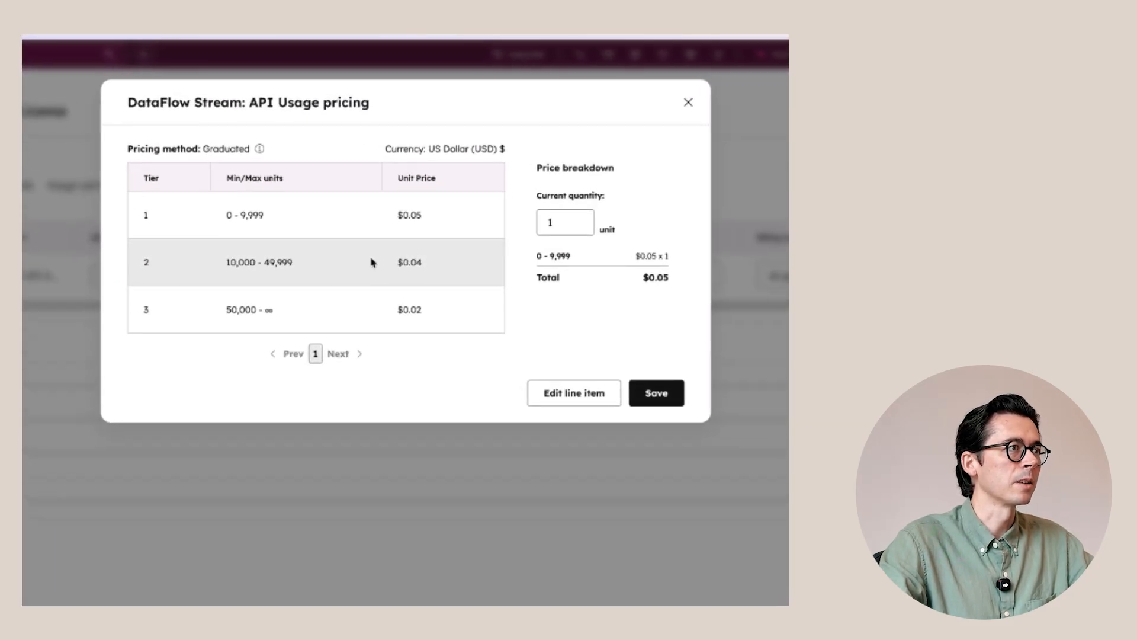
{"action": "double_click", "coordinate": [568, 224]}
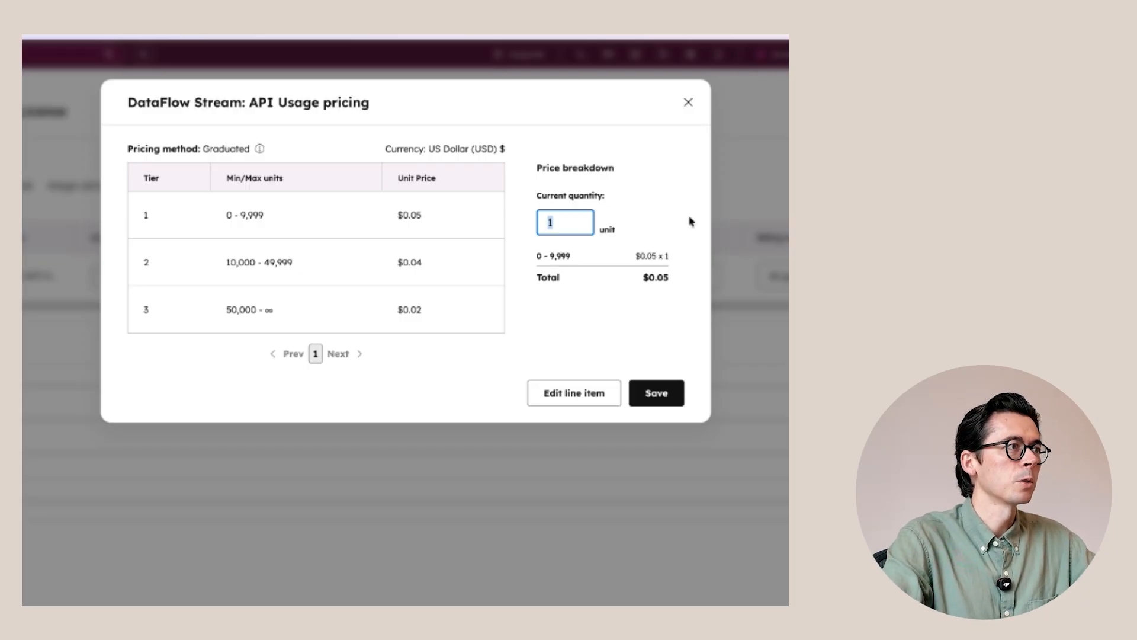
{"action": "type", "text": "15000"}
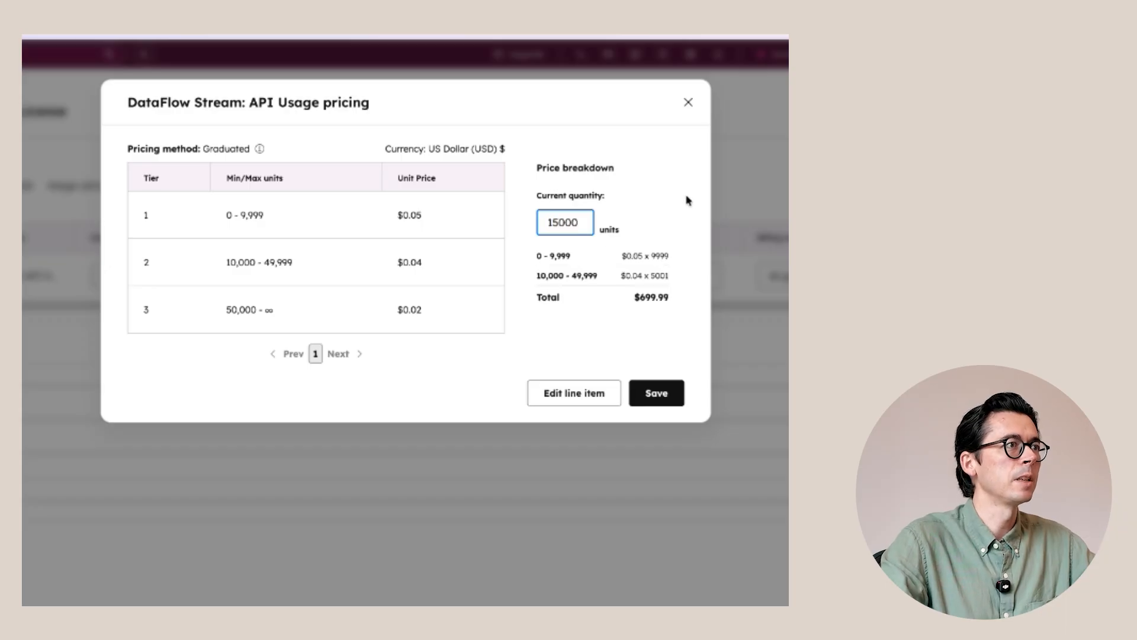
{"action": "left_click", "coordinate": [656, 214]}
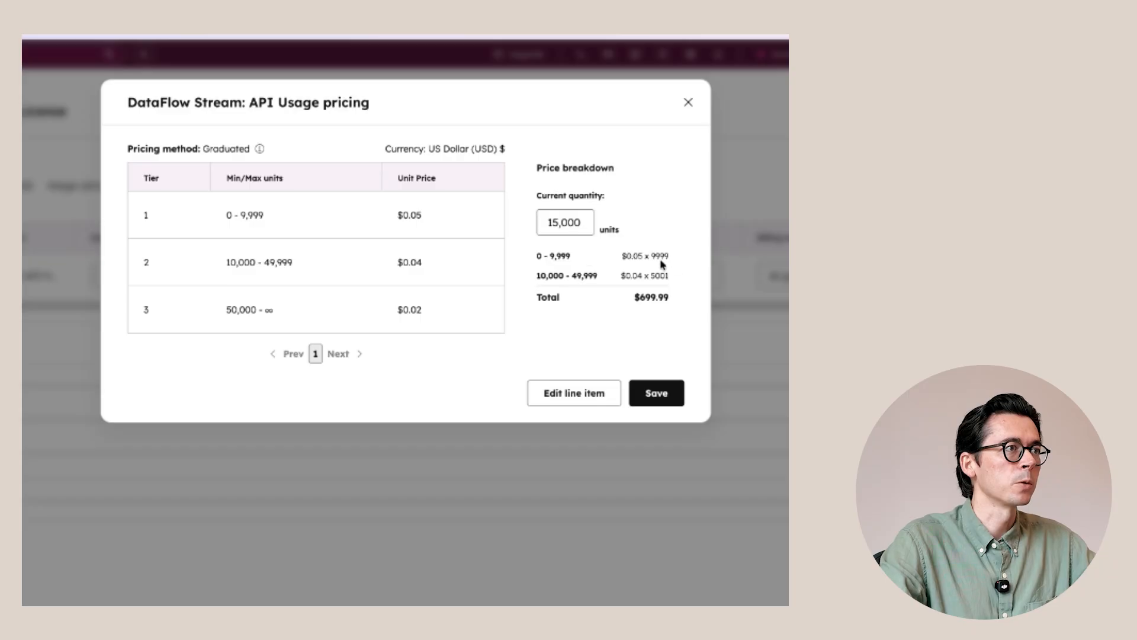
{"action": "mouse_move", "coordinate": [658, 258]}
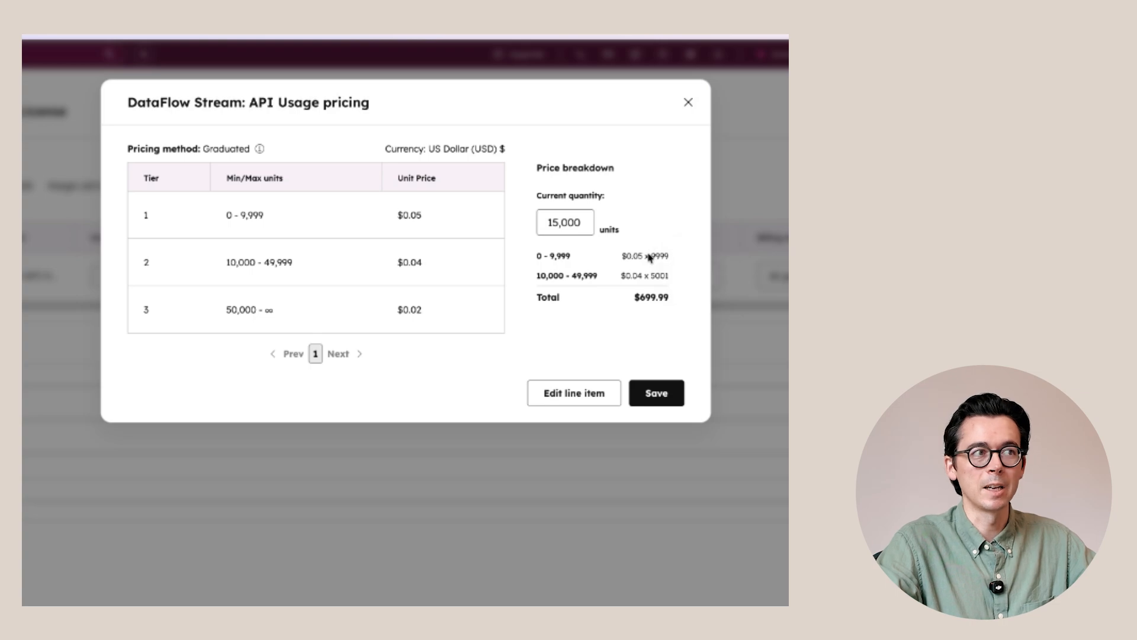
{"action": "mouse_move", "coordinate": [635, 274]}
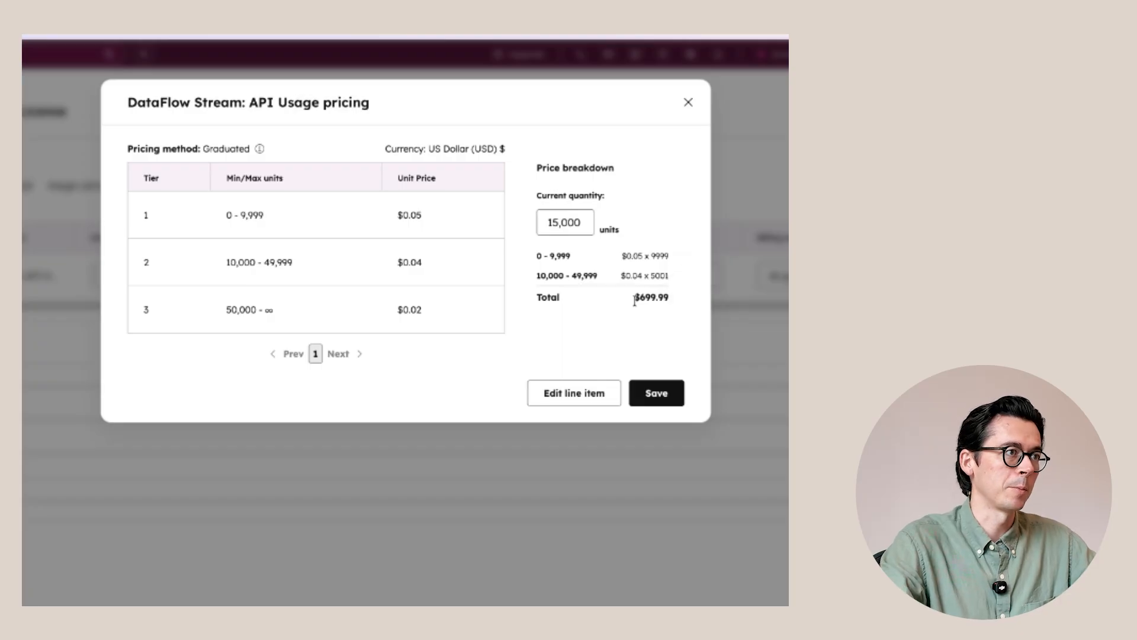
{"action": "left_click_drag", "start_coordinate": [636, 298], "coordinate": [666, 300]}
{"action": "left_click", "coordinate": [663, 300]}
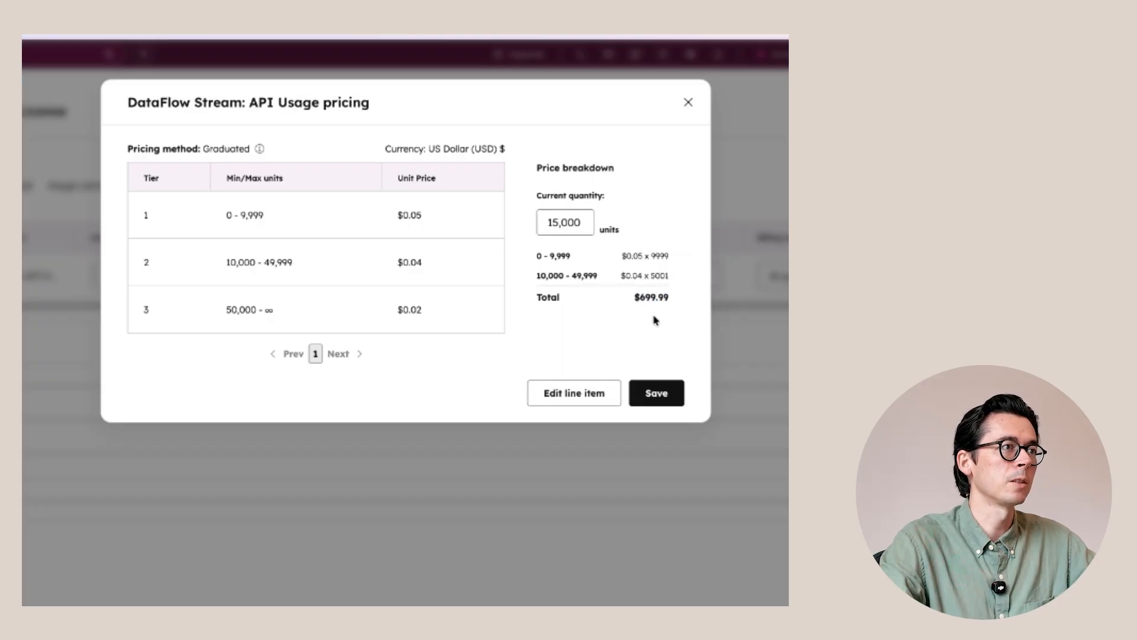
Step: Set the quantity to 70000 in the tier pricing, check the breakdown per tier, and save the pricing
{"action": "double_click", "coordinate": [550, 221]}
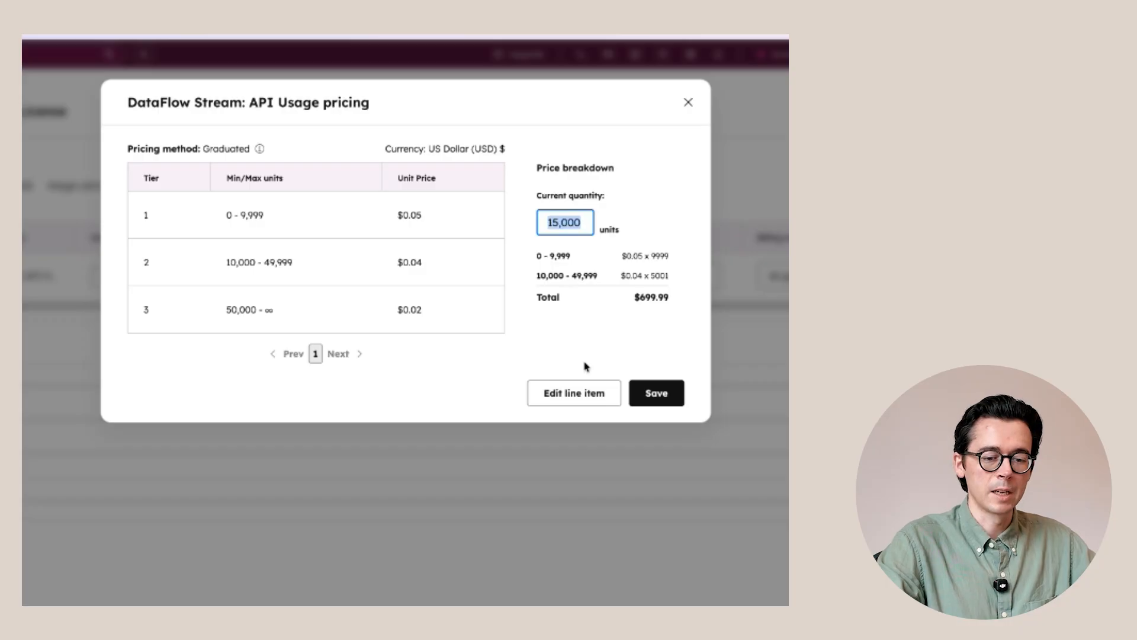
{"action": "type", "text": "70000"}
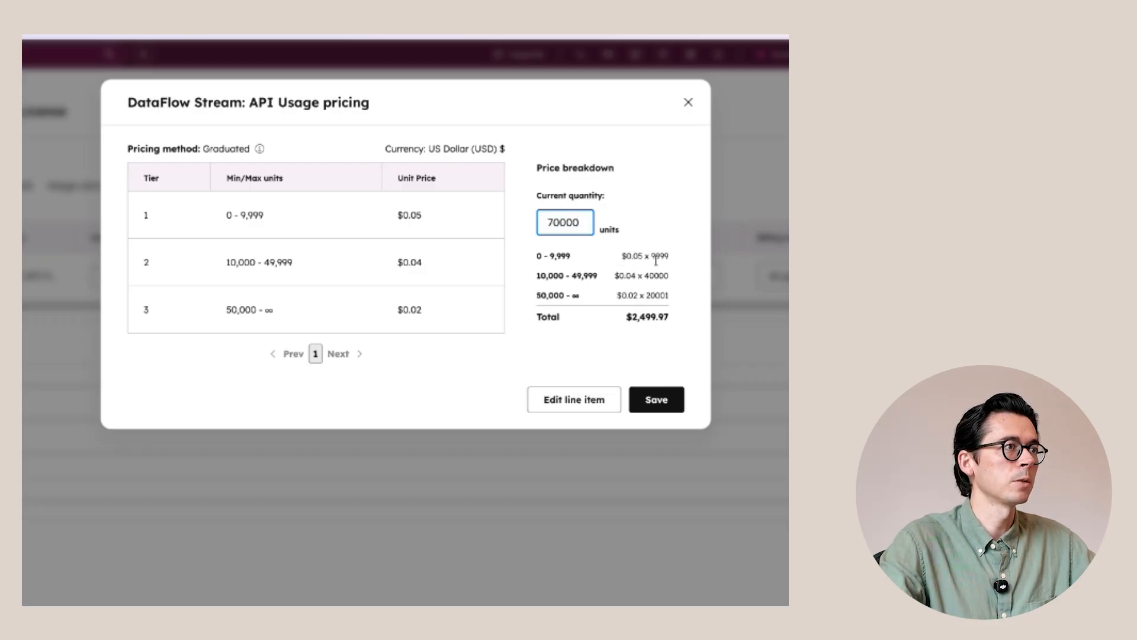
{"action": "left_click", "coordinate": [673, 186]}
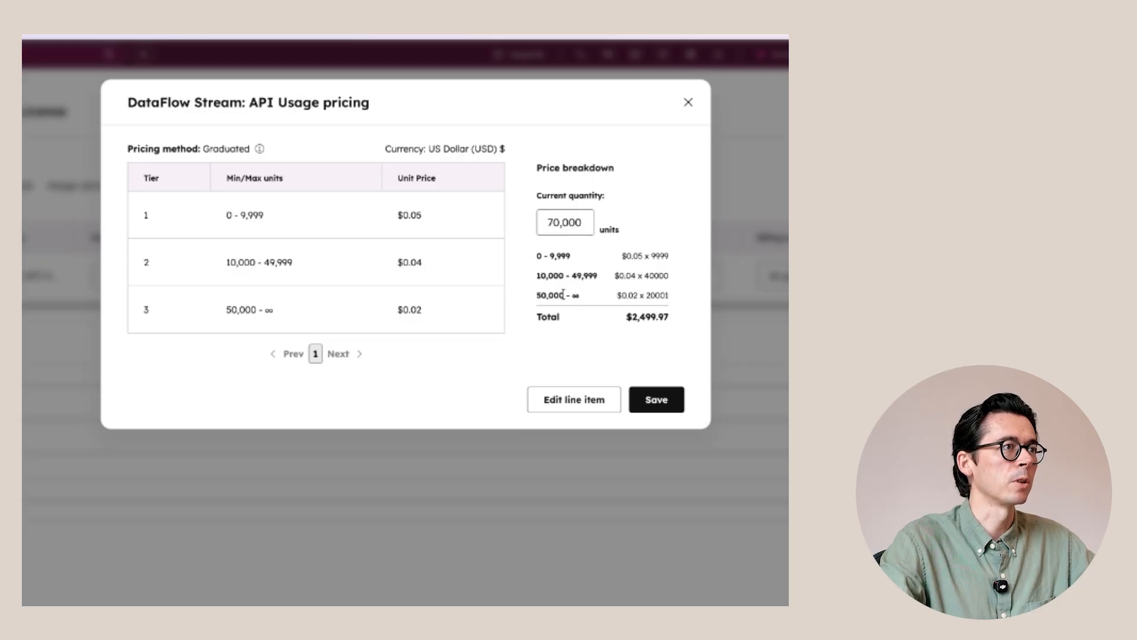
{"action": "mouse_move", "coordinate": [650, 298]}
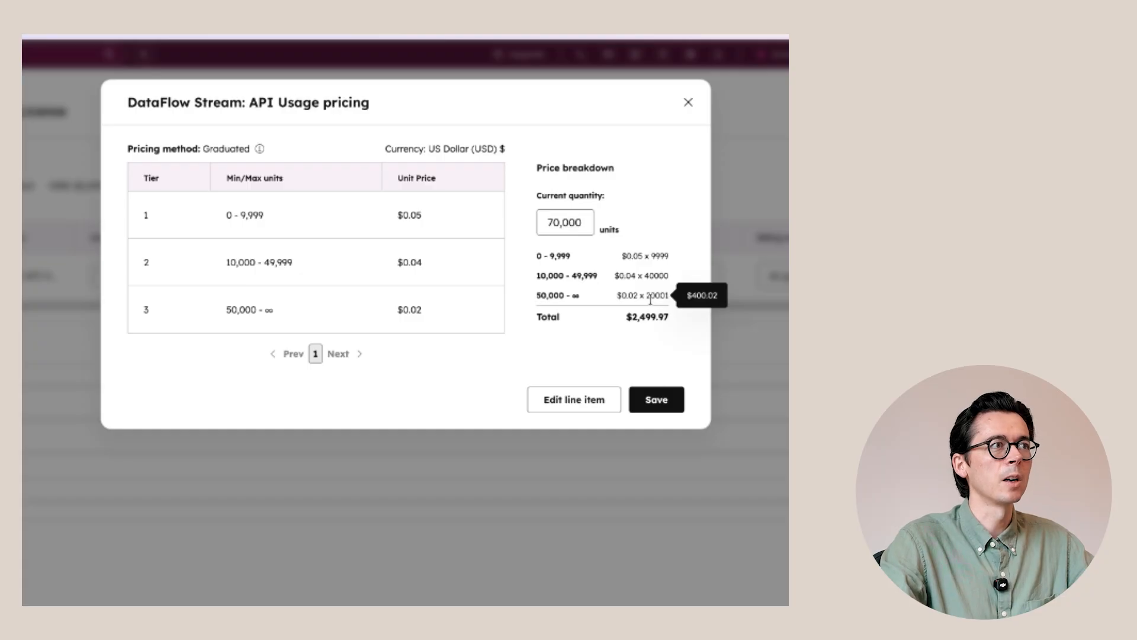
{"action": "left_click", "coordinate": [652, 400]}
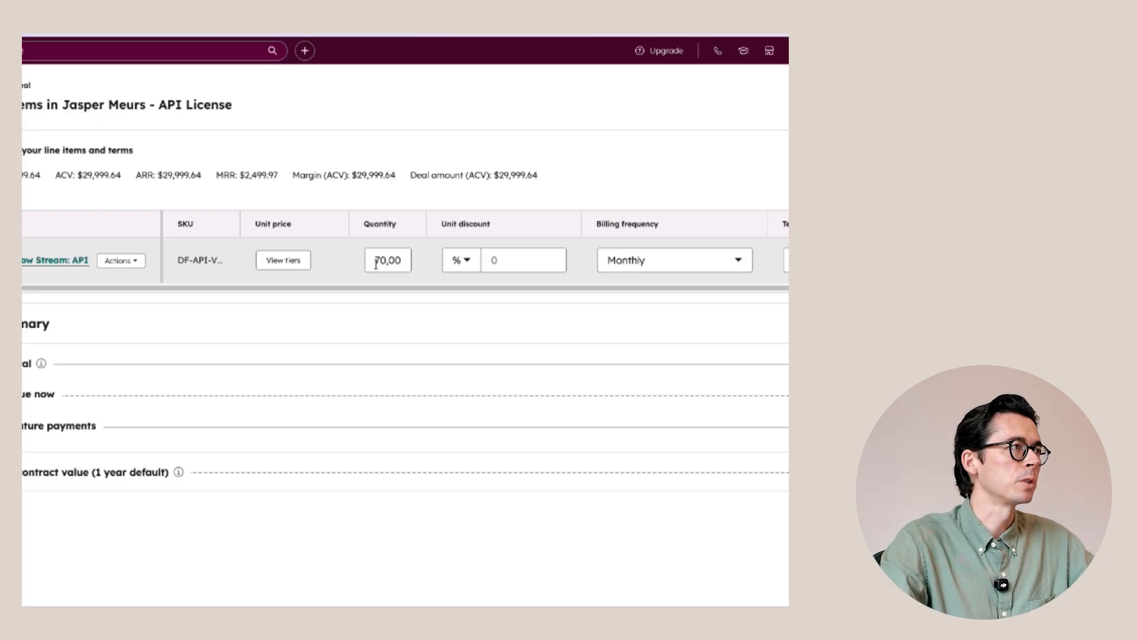
Step: Set the DataFlow Stream: API Usage line item's quantity to 60000
{"action": "double_click", "coordinate": [376, 264]}
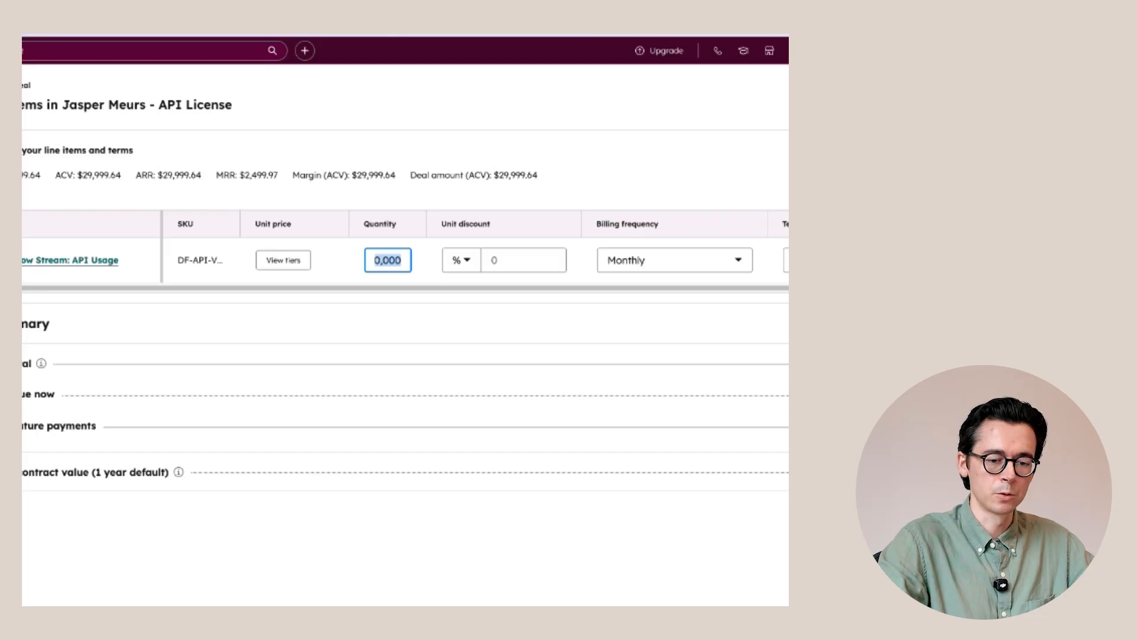
{"action": "type", "text": "60000"}
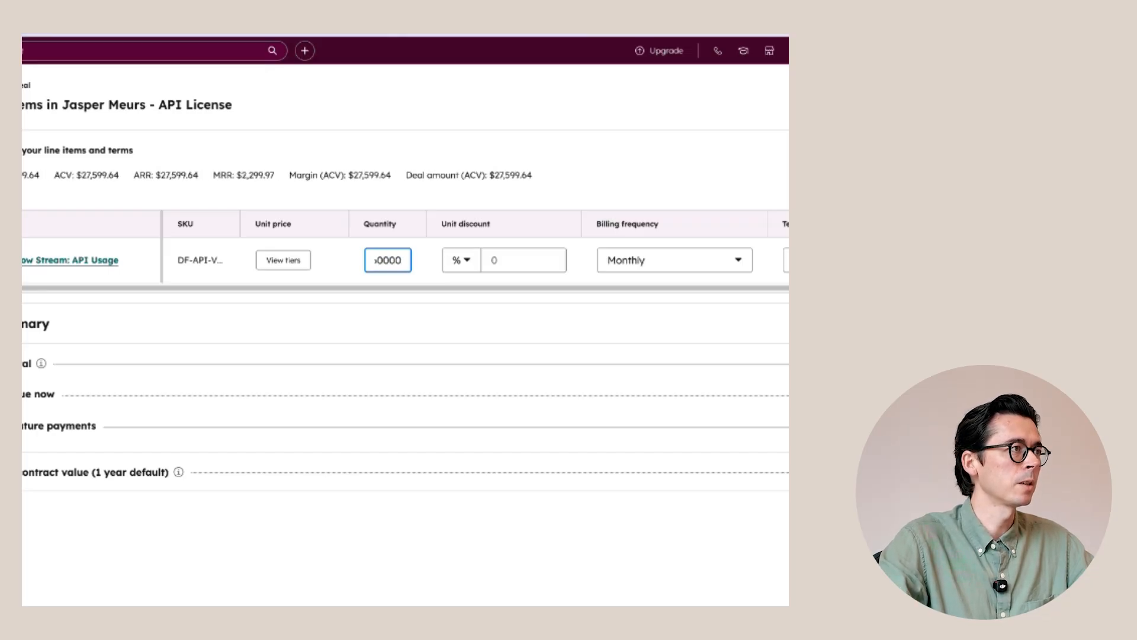
{"action": "key", "text": "Tab"}
Step: Review the line item's tiered price breakdown and save the line items without updating the deal amount
{"action": "left_click", "coordinate": [286, 263]}
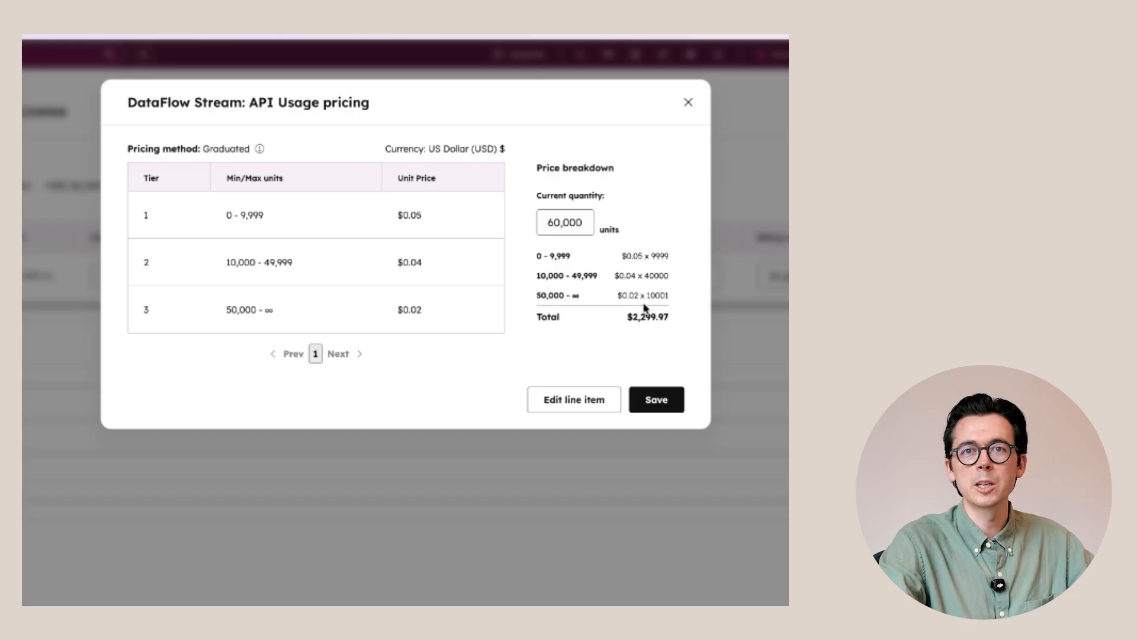
{"action": "left_click", "coordinate": [666, 401]}
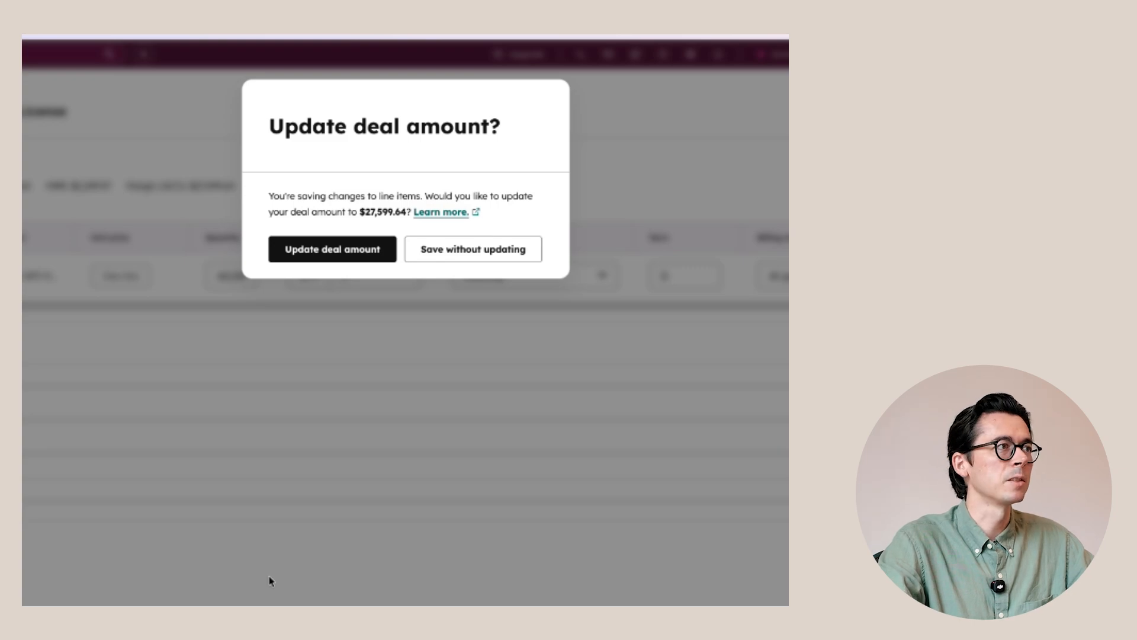
{"action": "left_click", "coordinate": [467, 254]}
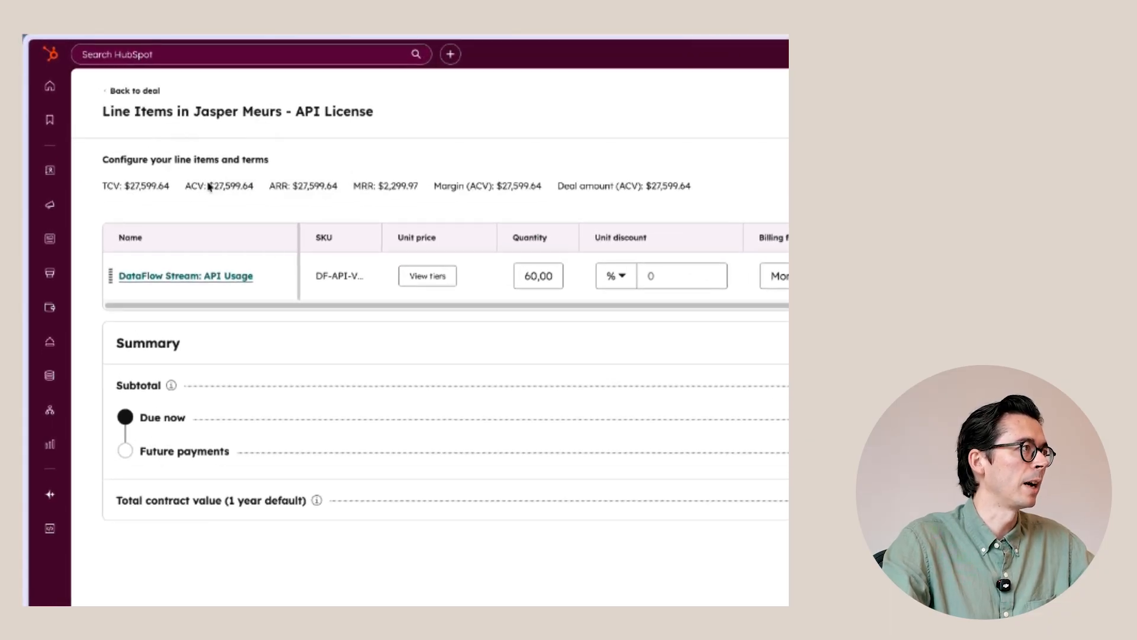
Step: Check the deal's recurring revenue figures and set the API Usage line item's term to 12
{"action": "mouse_move", "coordinate": [385, 188]}
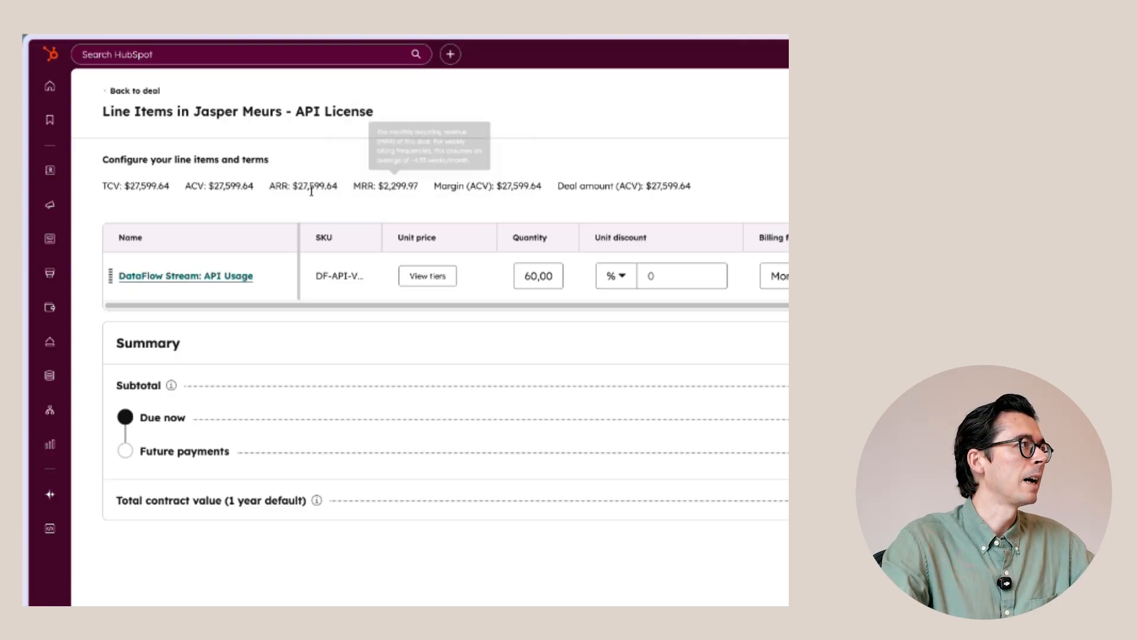
{"action": "mouse_move", "coordinate": [318, 188]}
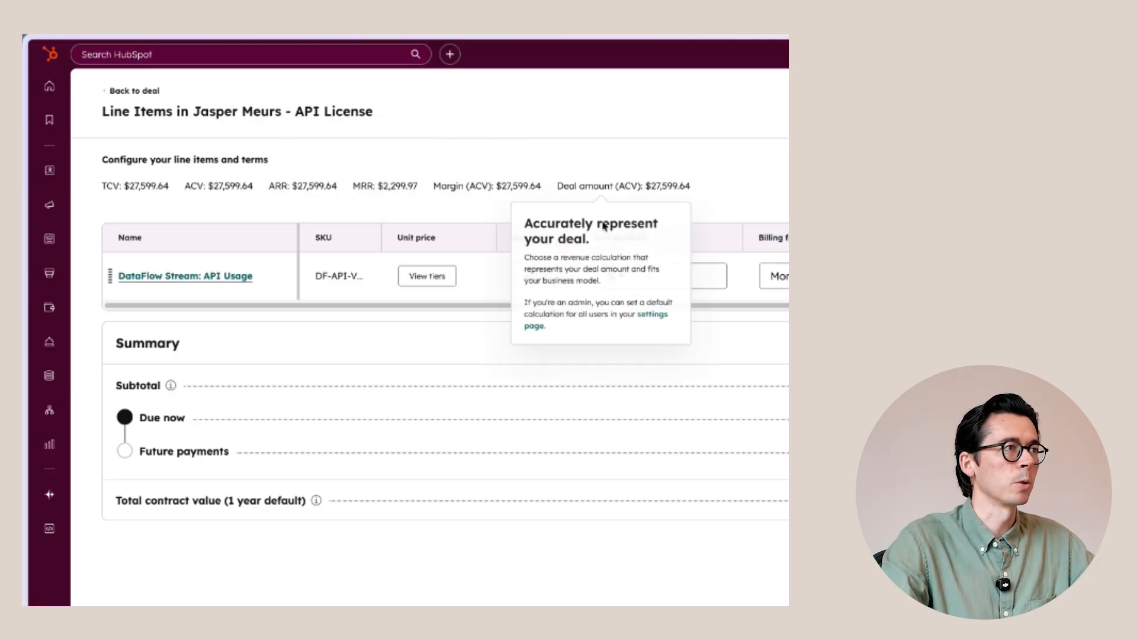
{"action": "left_click", "coordinate": [564, 275]}
{"action": "type", "text": "12"}
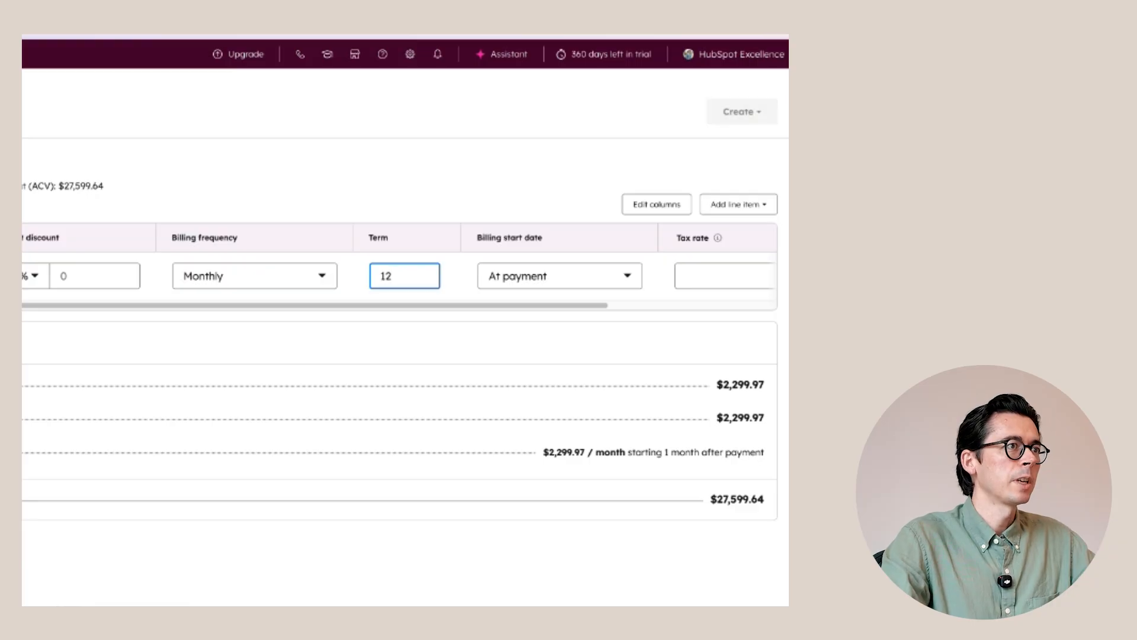
{"action": "left_click", "coordinate": [385, 550]}
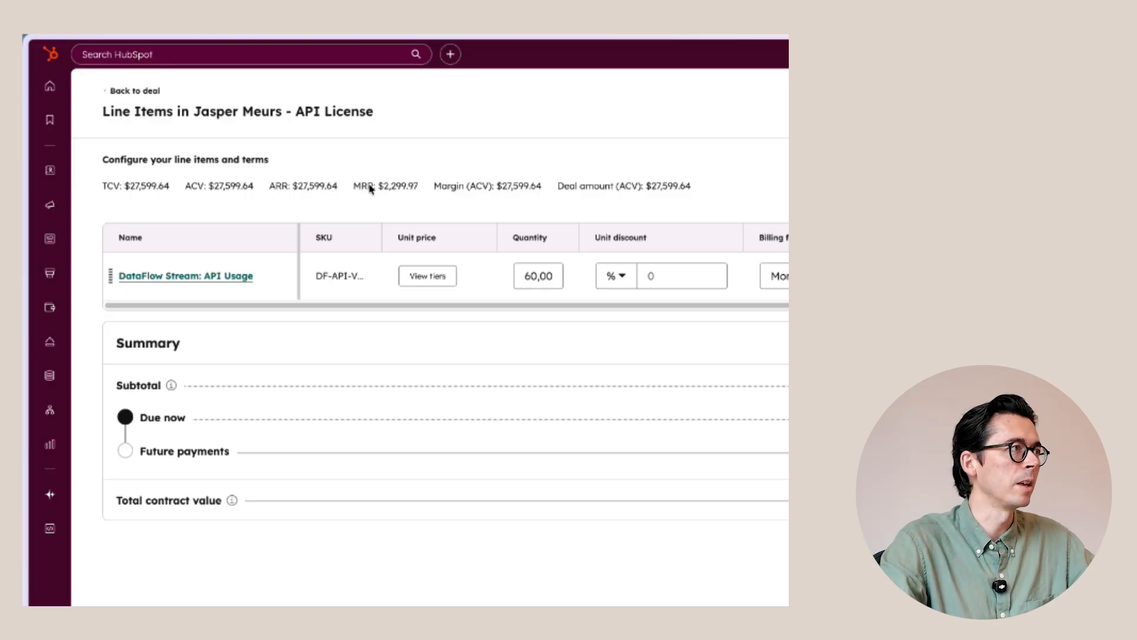
Step: Set the API Usage line item's term to 24 months and save the line items to the deal
{"action": "left_click", "coordinate": [561, 276]}
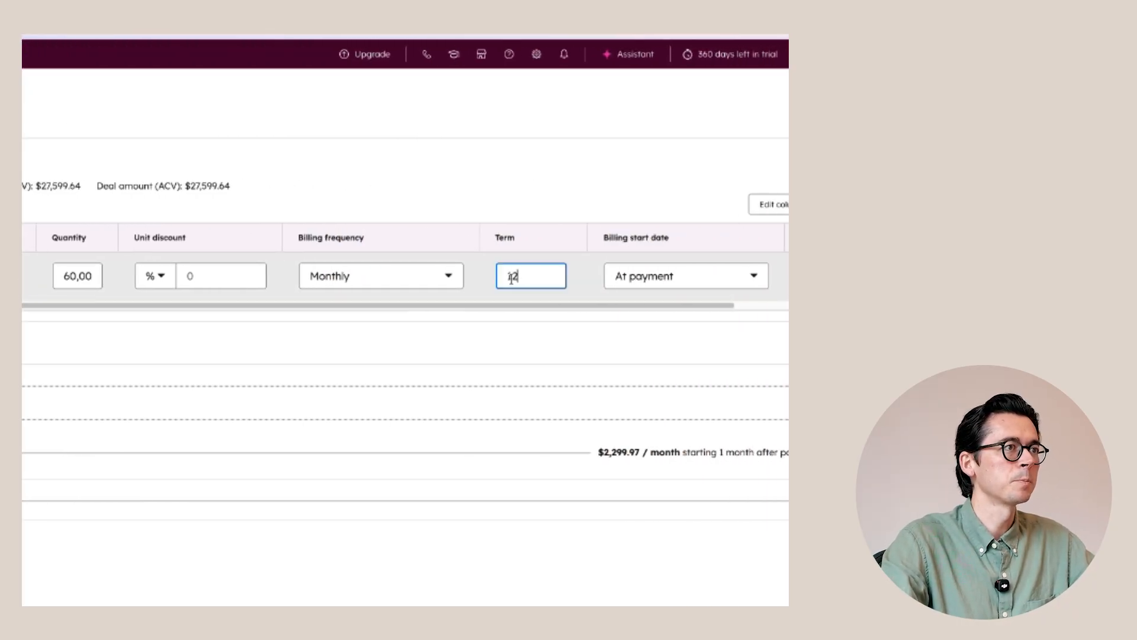
{"action": "double_click", "coordinate": [512, 276]}
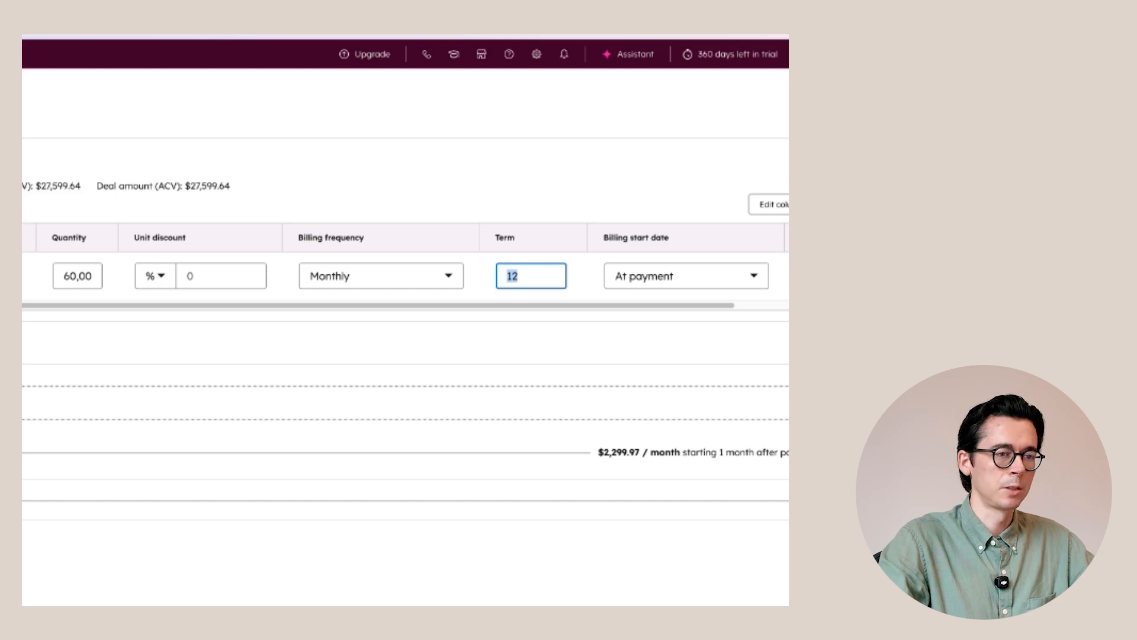
{"action": "type", "text": "24"}
{"action": "key", "text": "Return"}
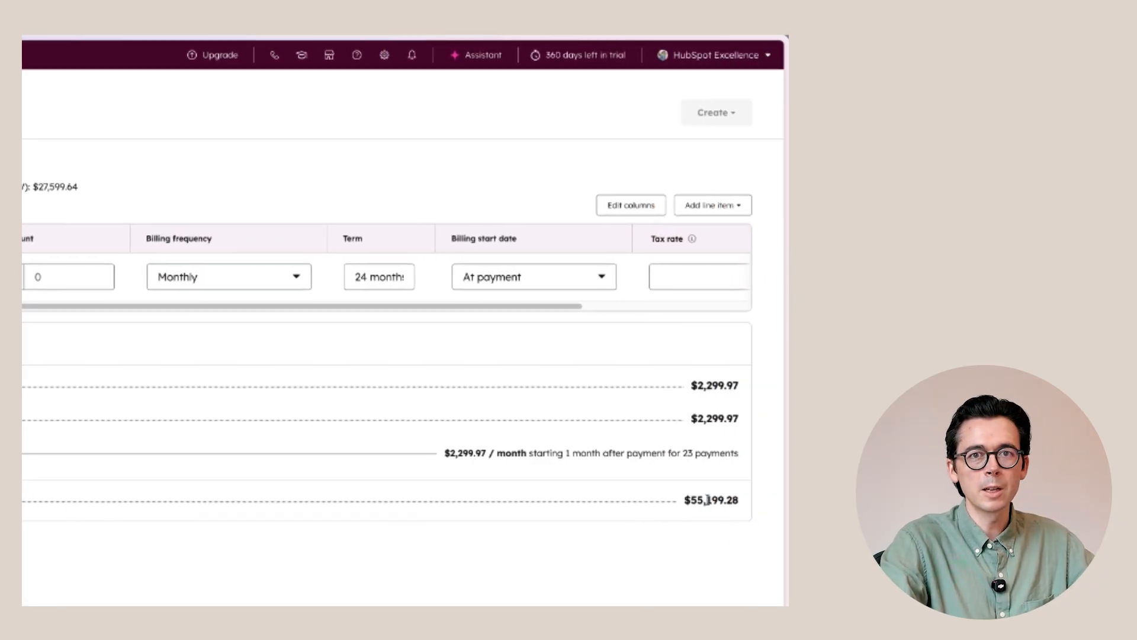
{"action": "left_click_drag", "start_coordinate": [684, 502], "coordinate": [748, 503]}
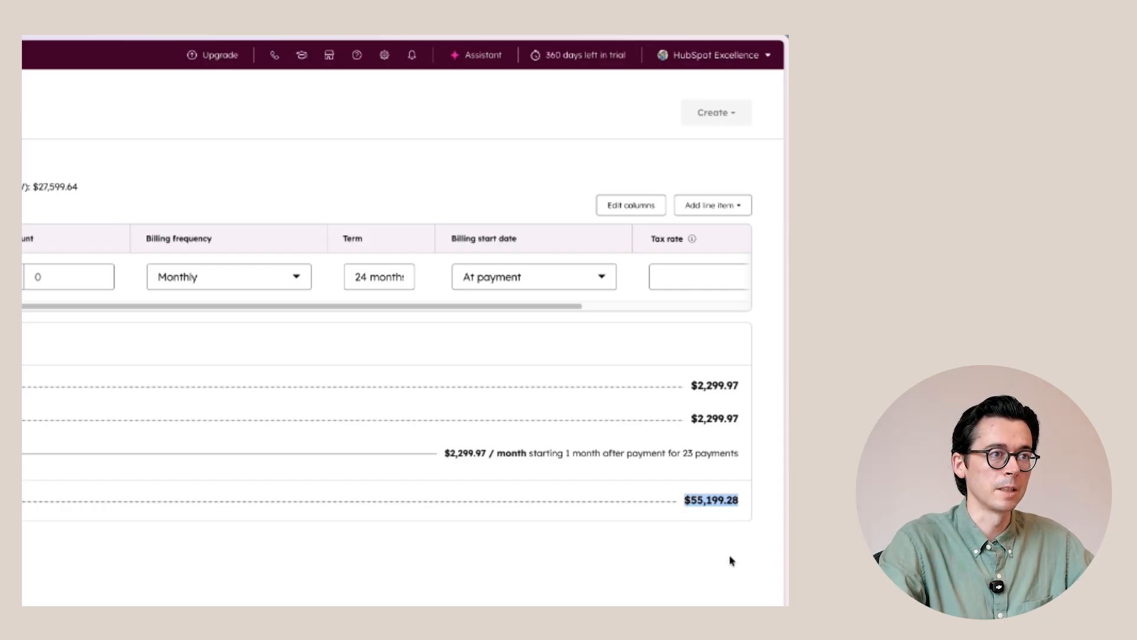
{"action": "left_click", "coordinate": [674, 602]}
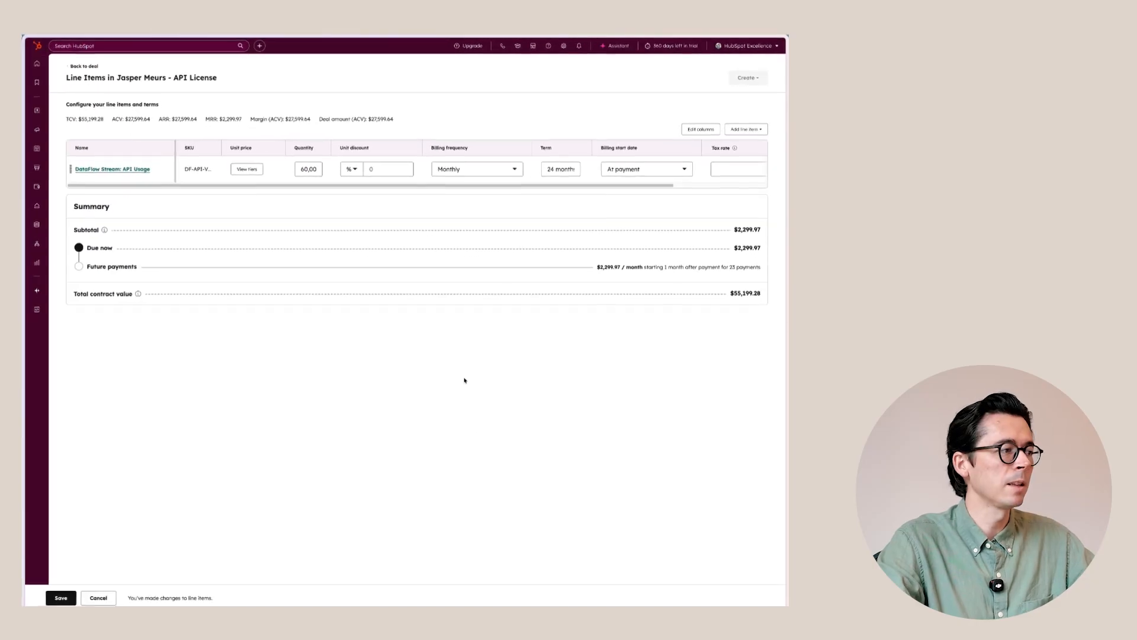
{"action": "left_click", "coordinate": [63, 596]}
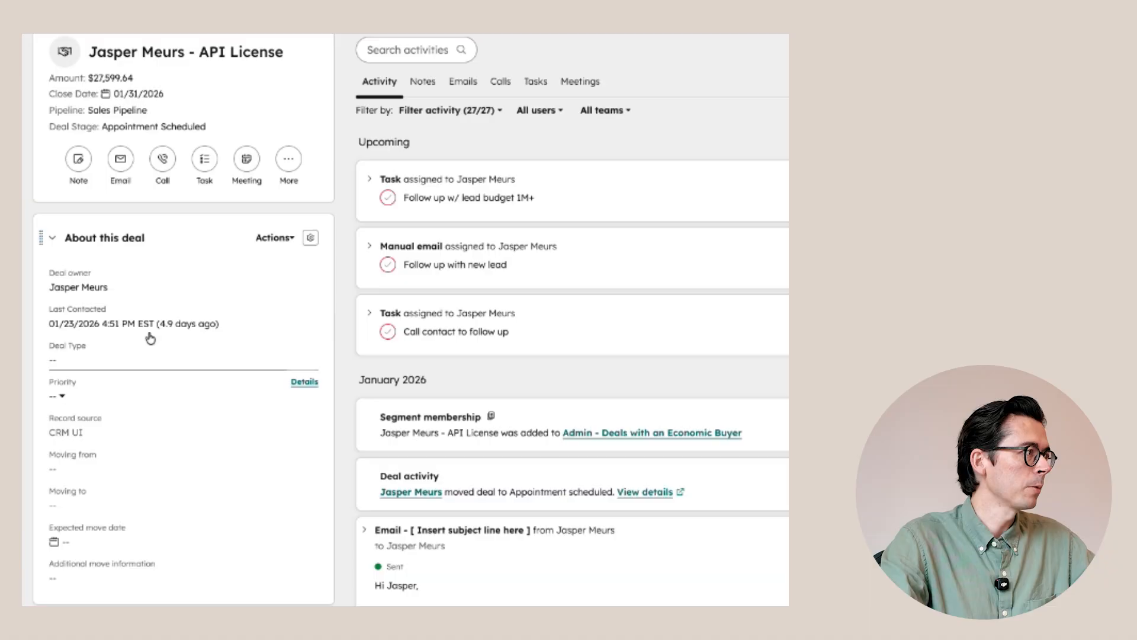
Step: View all properties of the API License deal and search them for MRR
{"action": "left_click", "coordinate": [274, 237]}
{"action": "left_click", "coordinate": [306, 303]}
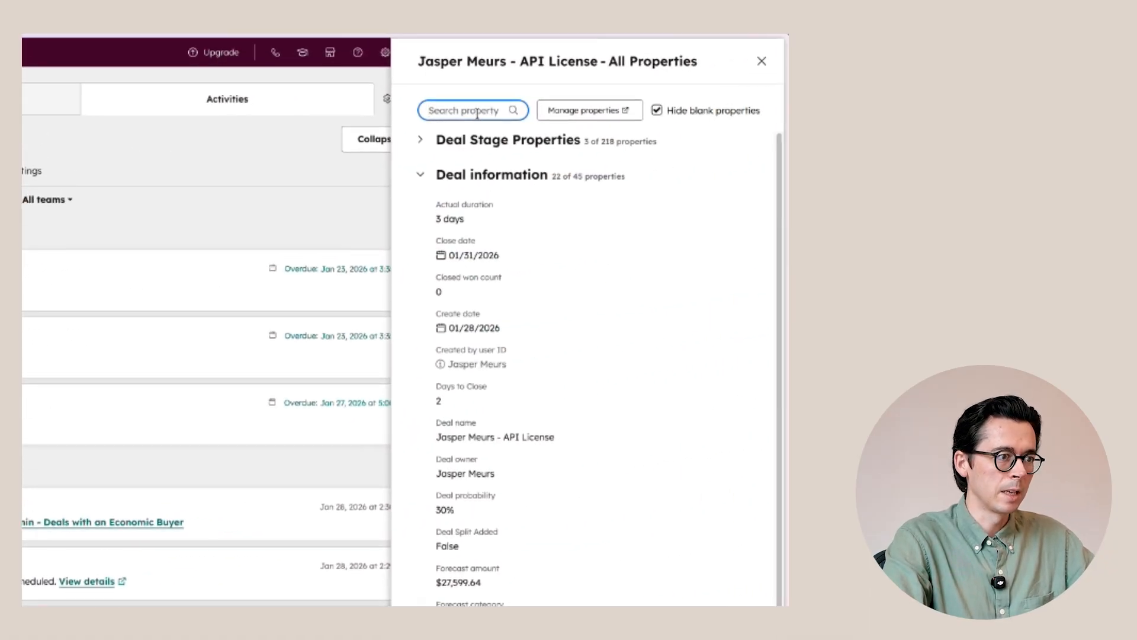
{"action": "type", "text": "MRR"}
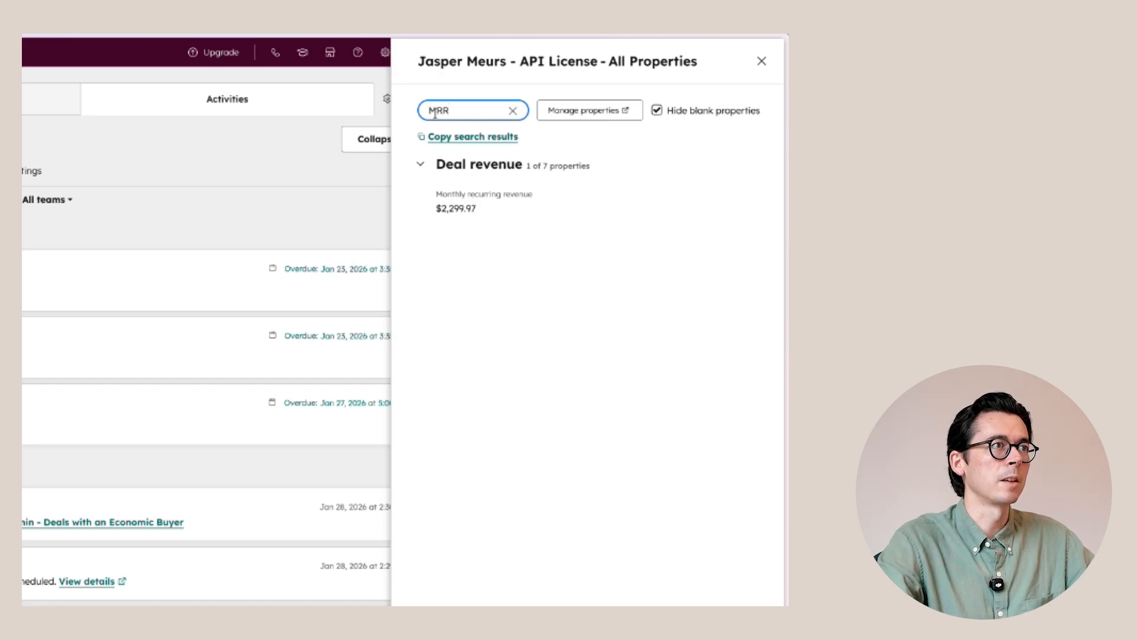
Step: Search the deal's properties for ARR and for recurring, and close the property list
{"action": "left_click", "coordinate": [435, 114]}
{"action": "key", "text": "BackSpace"}
{"action": "type", "text": "A"}
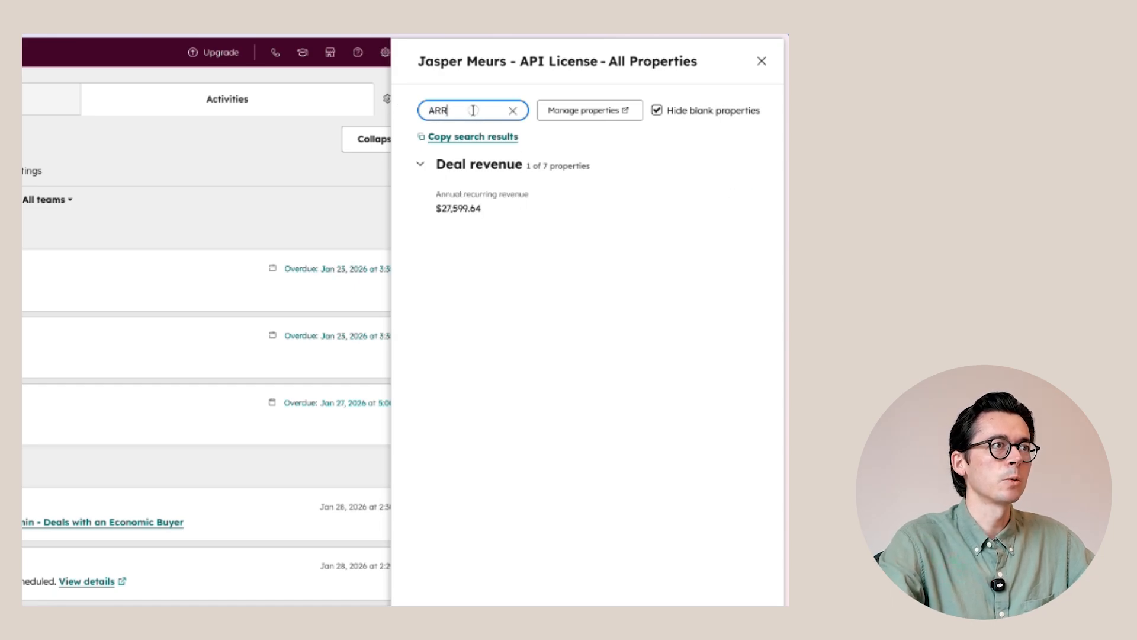
{"action": "key", "text": "ctrl+a"}
{"action": "type", "text": "recurring"}
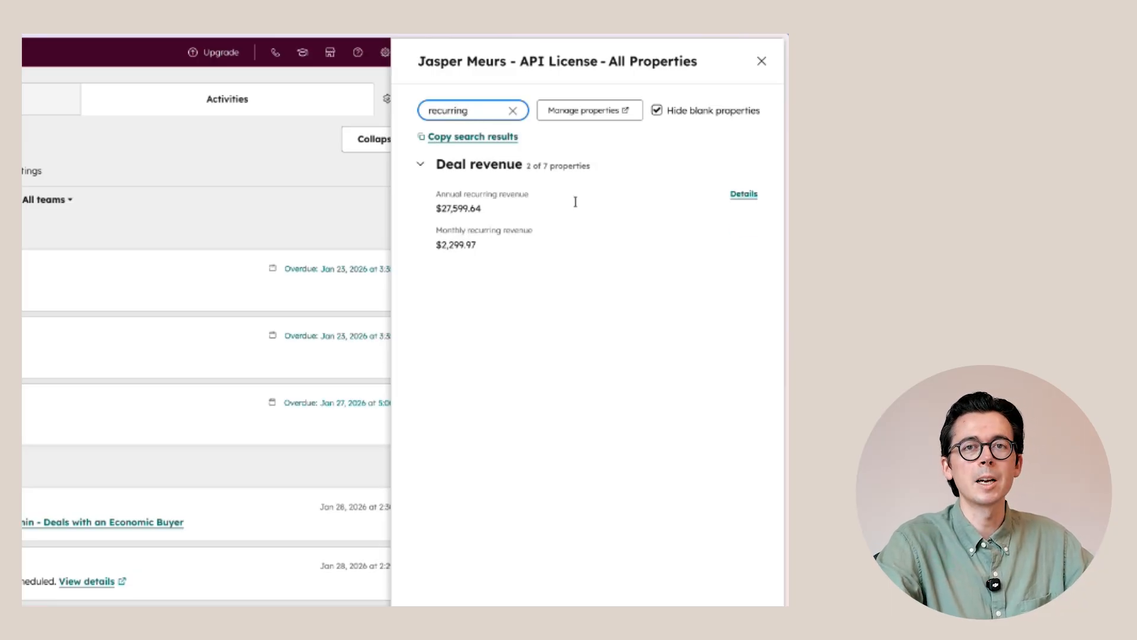
{"action": "left_click", "coordinate": [761, 62]}
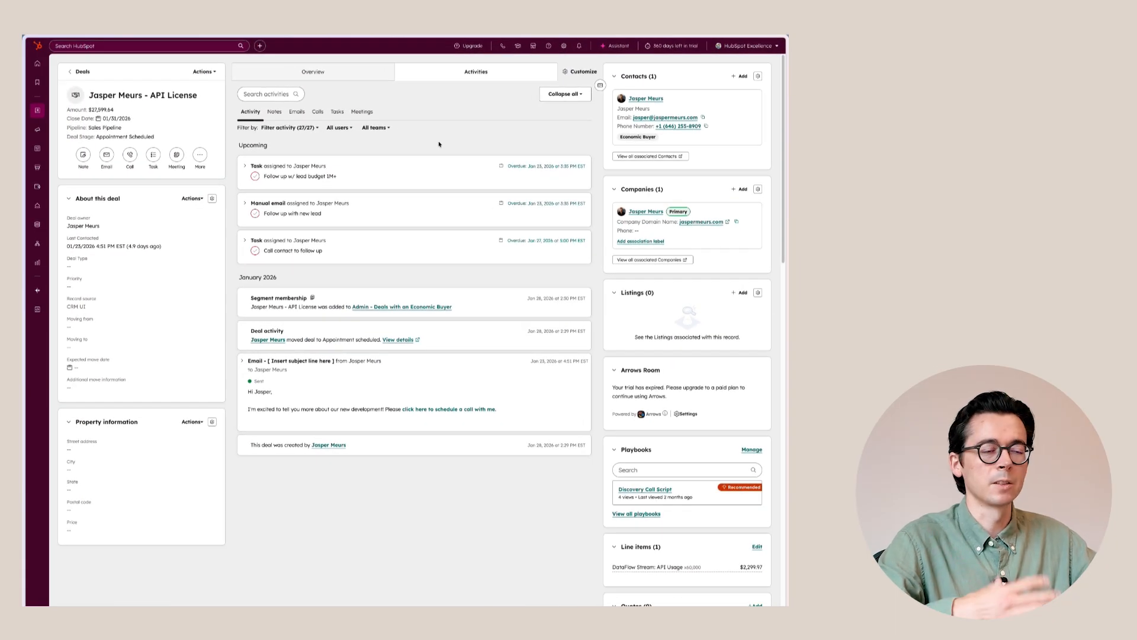